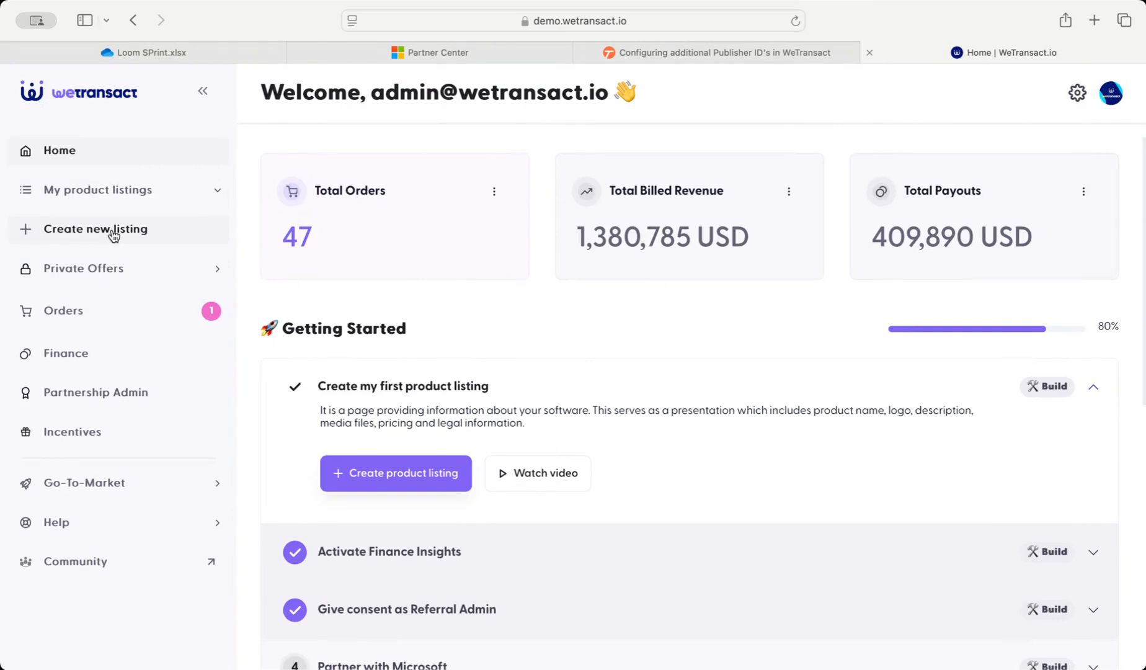
Create a new product listing named "Test" with the SaaS (Software as a Service) product type
left_click(163, 234)
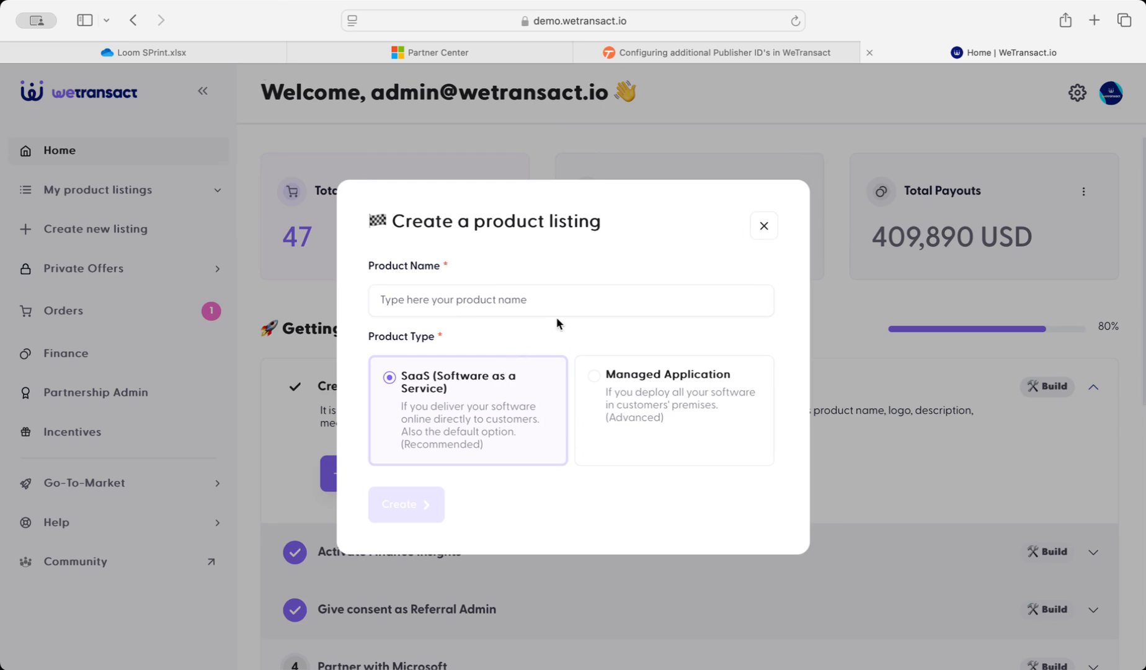
left_click(581, 308)
type("Test")
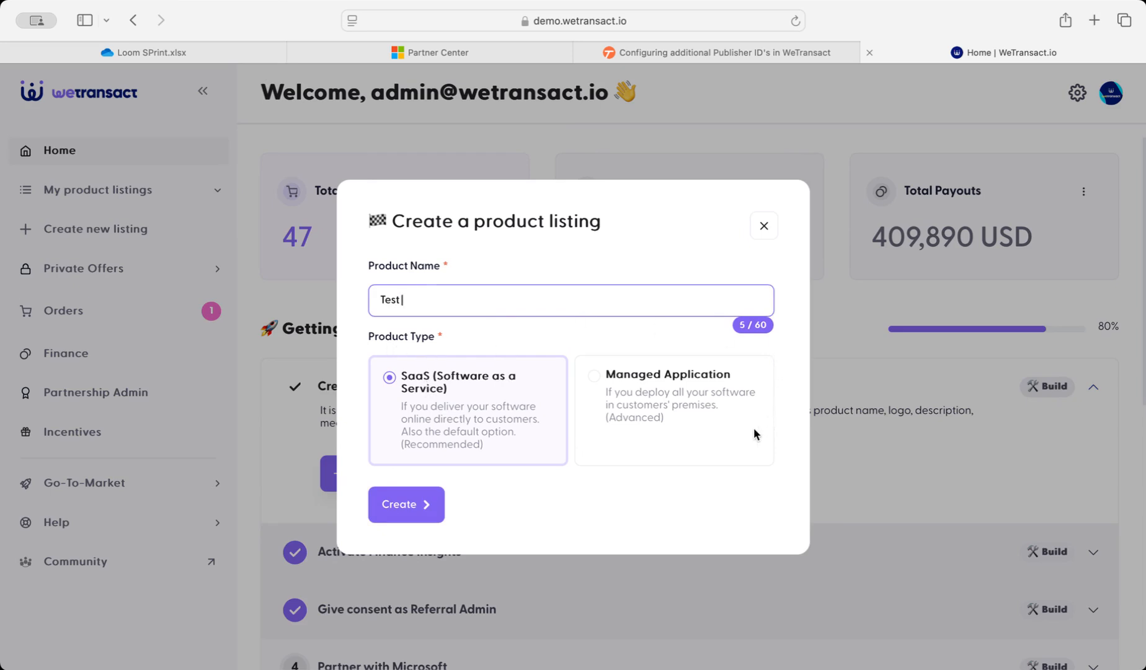
left_click(413, 499)
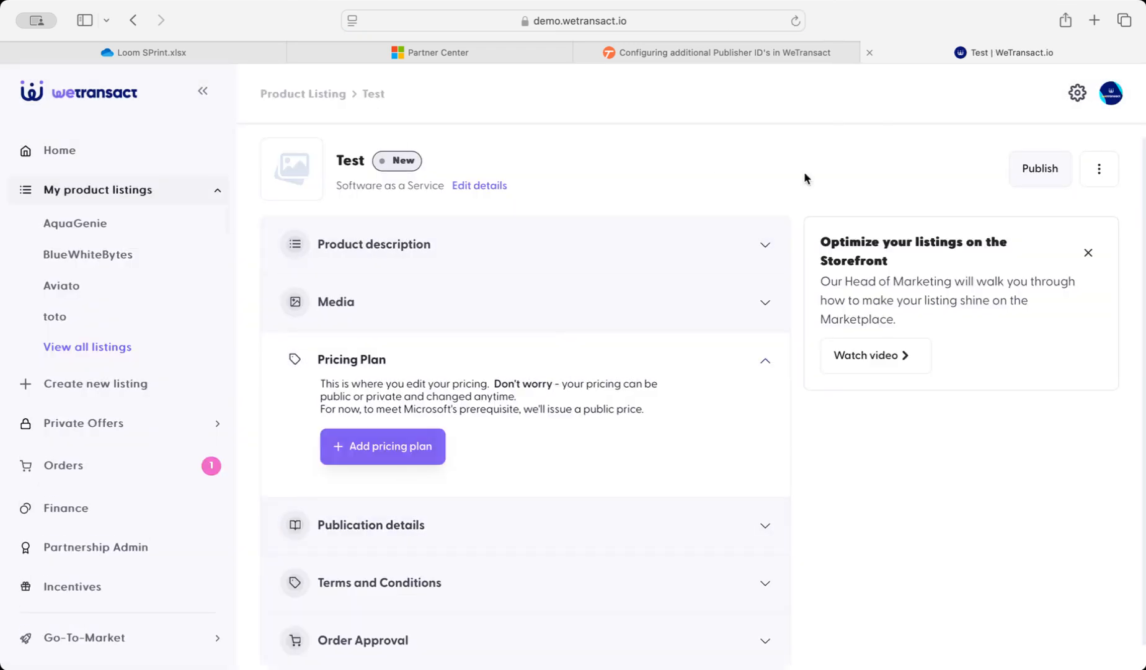
Look over the Test listing's sections and view its editable logo and product name without changing them
scroll(371, 399, "down", 1)
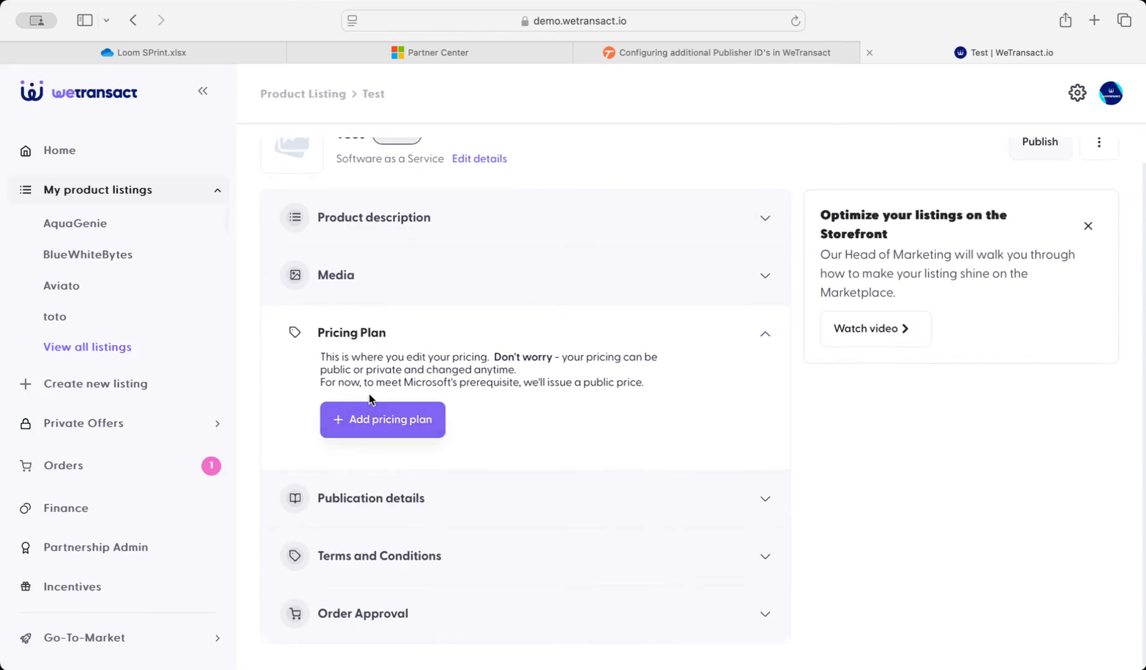
scroll(372, 397, "up", 1)
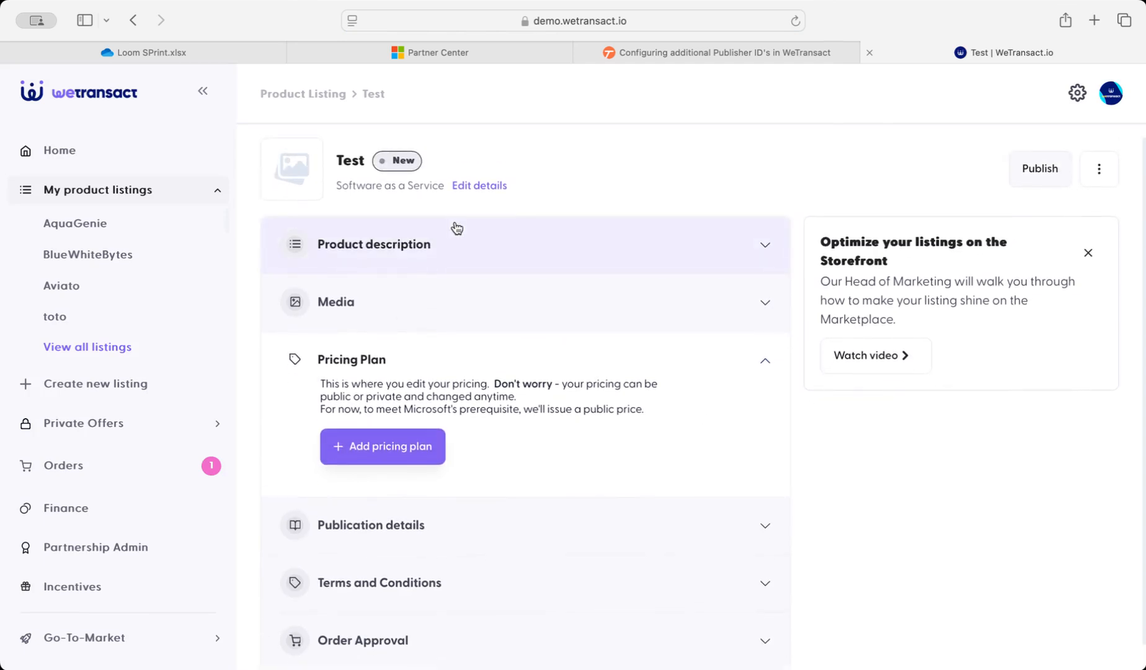
left_click(488, 186)
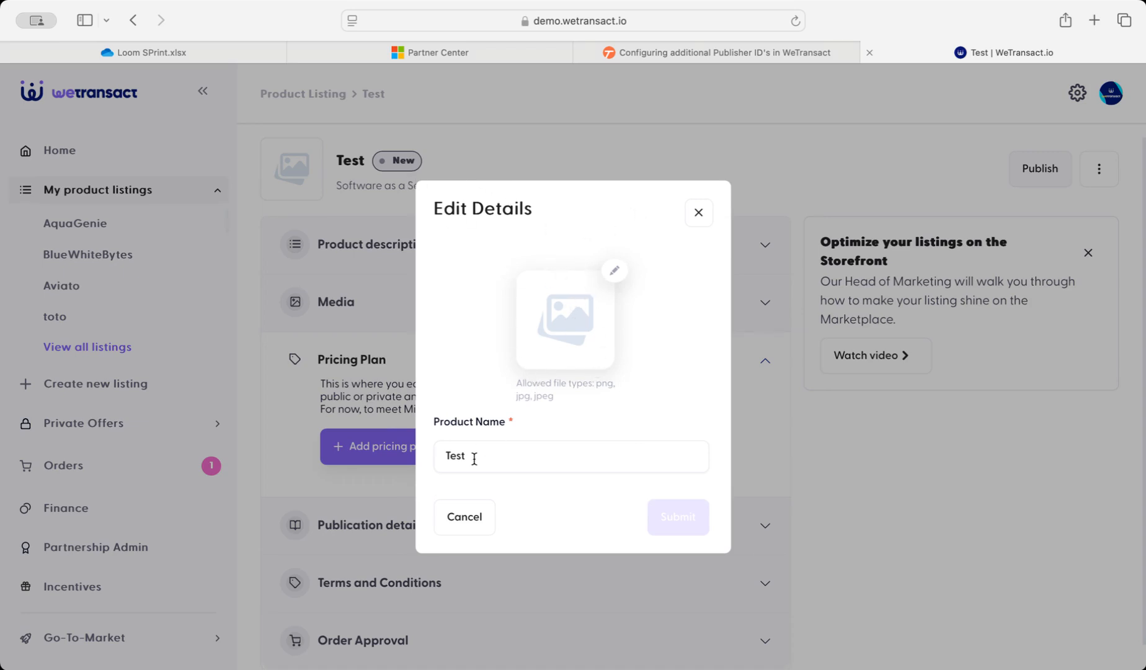
left_click(699, 213)
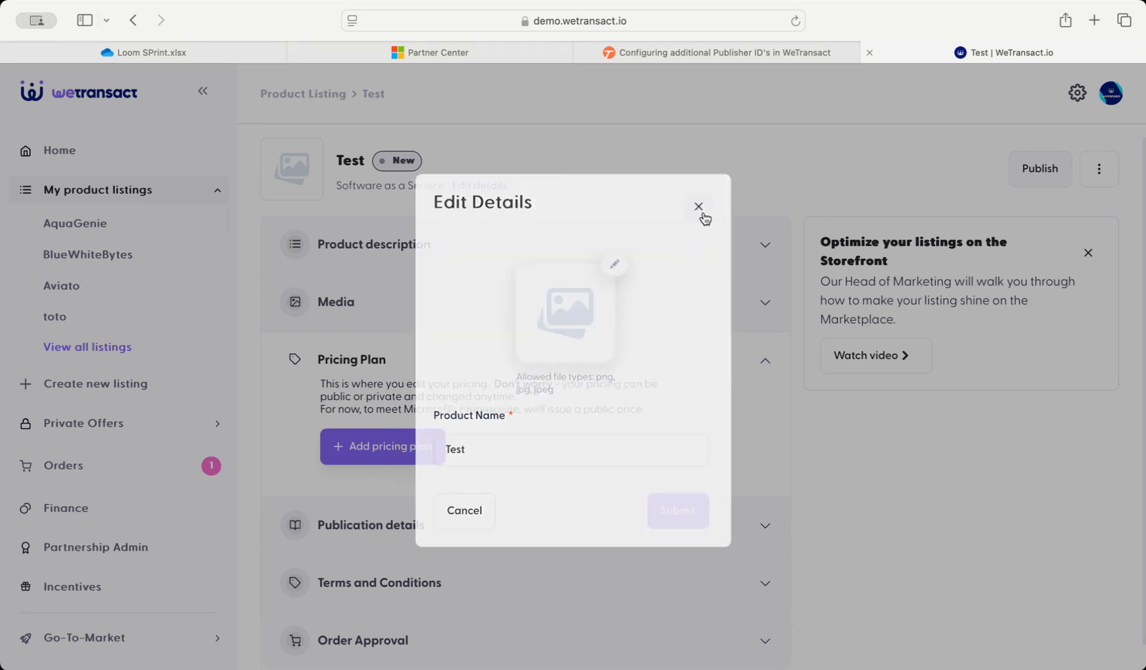
Review the tagline, description, keywords and URL fields of the product description, and save the section with them left blank
left_click(424, 266)
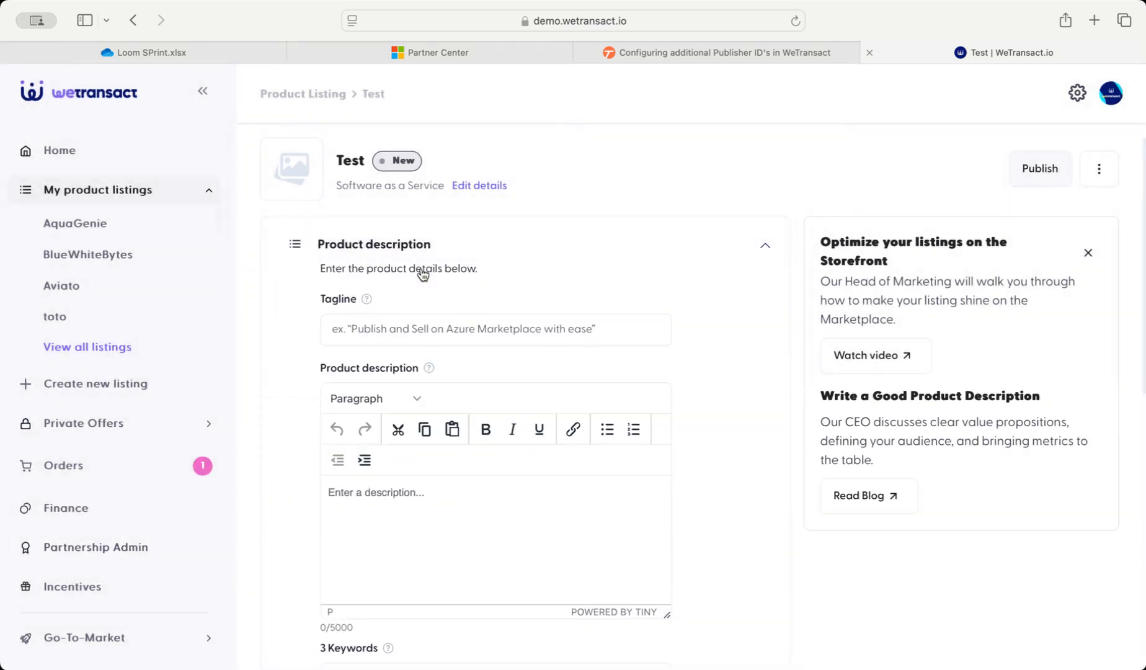
scroll(424, 388, "down", 2)
left_click(426, 273)
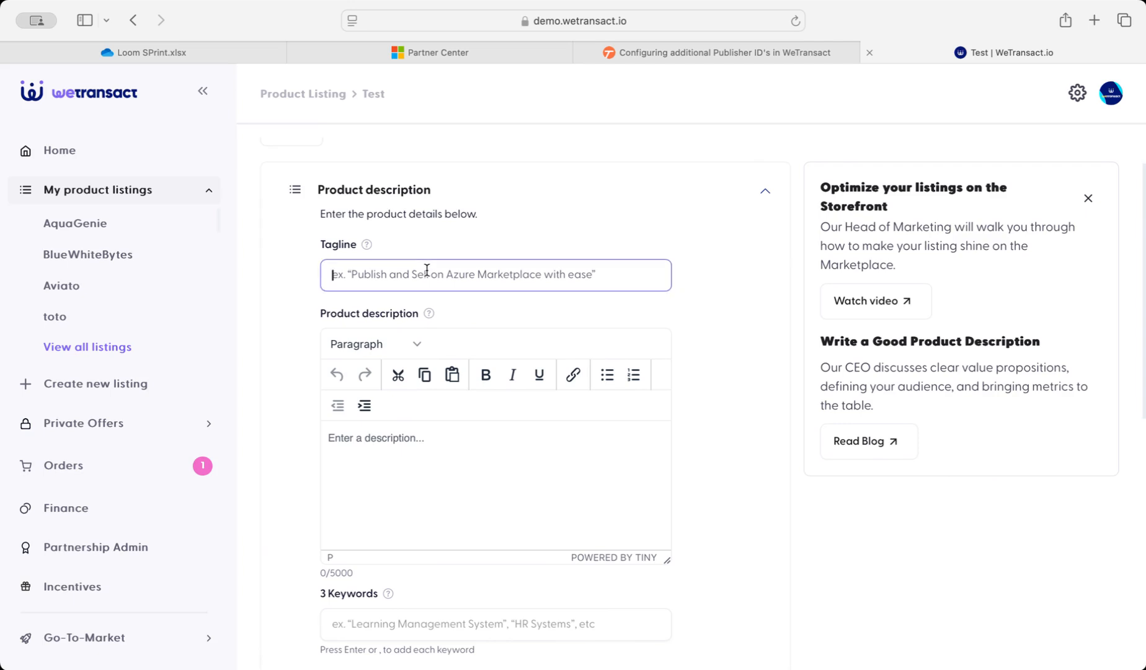
left_click(463, 438)
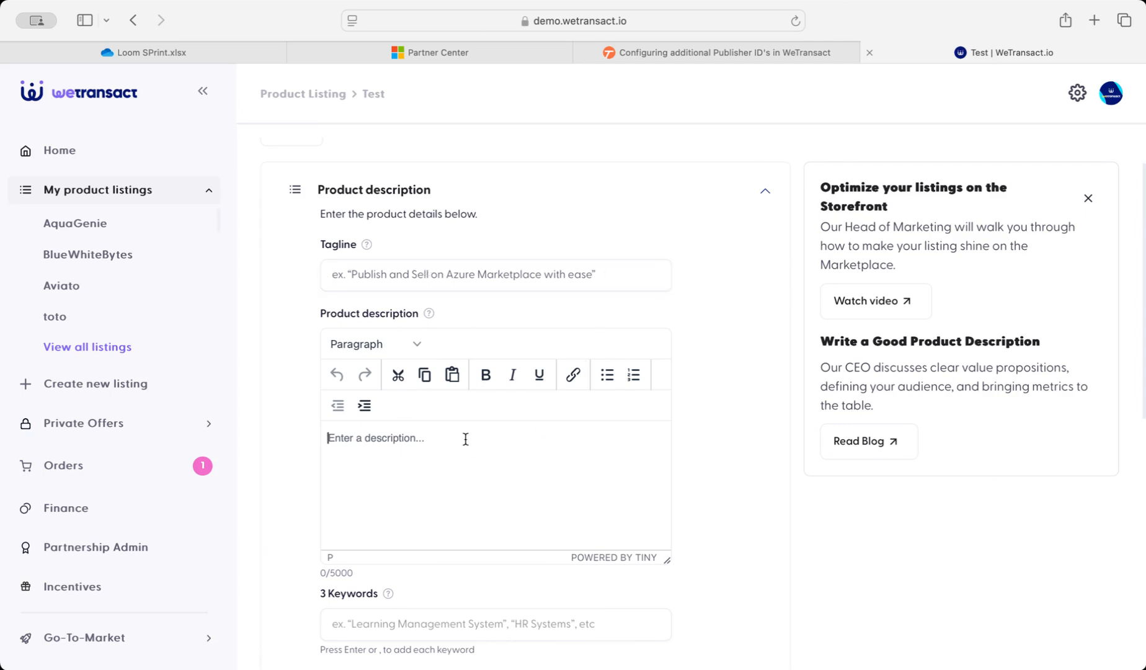
scroll(463, 438, "down", 5)
left_click(525, 349)
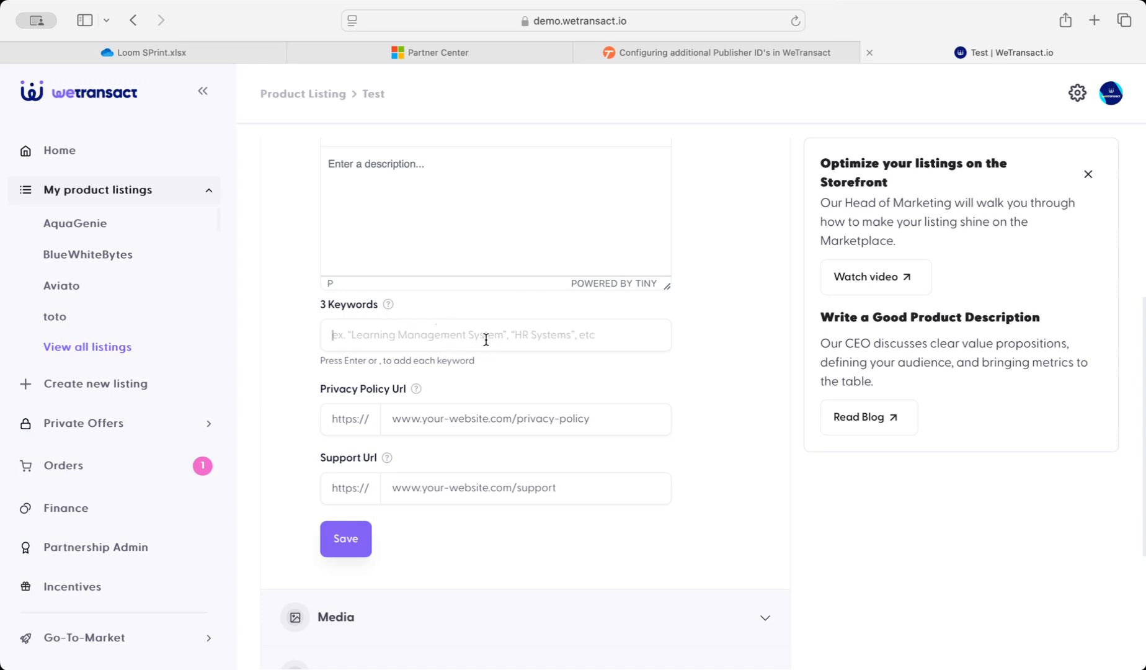
scroll(486, 339, "down", 3)
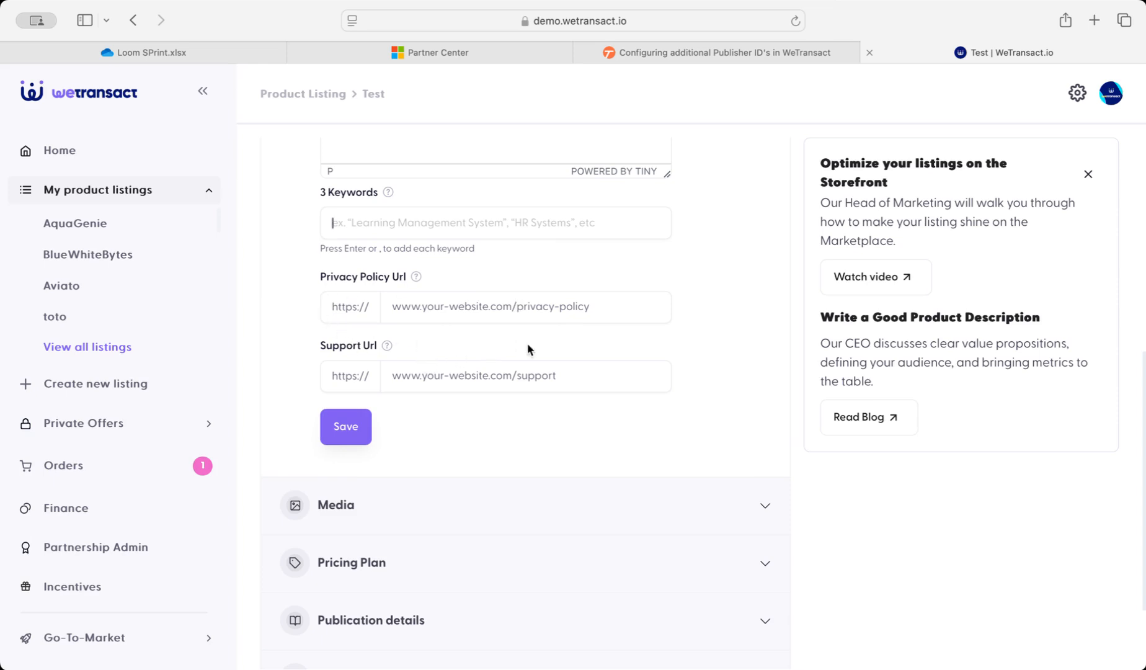
left_click(343, 425)
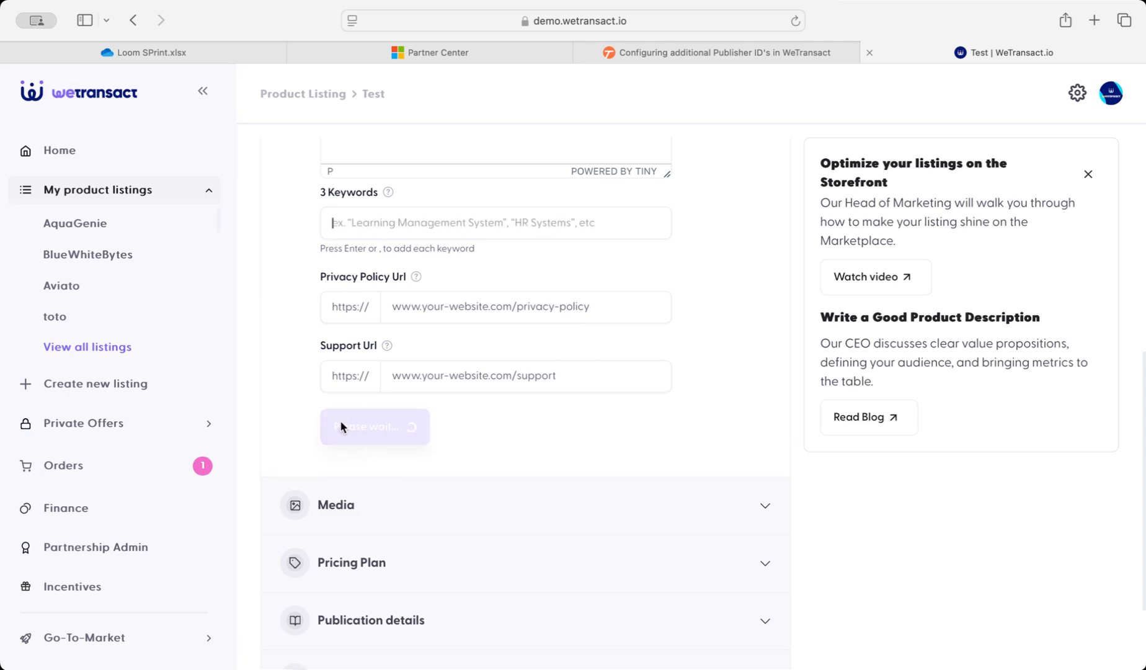
Review the listing's media options for screenshots, supporting files and videos, and save the section without adding anything
left_click(593, 519)
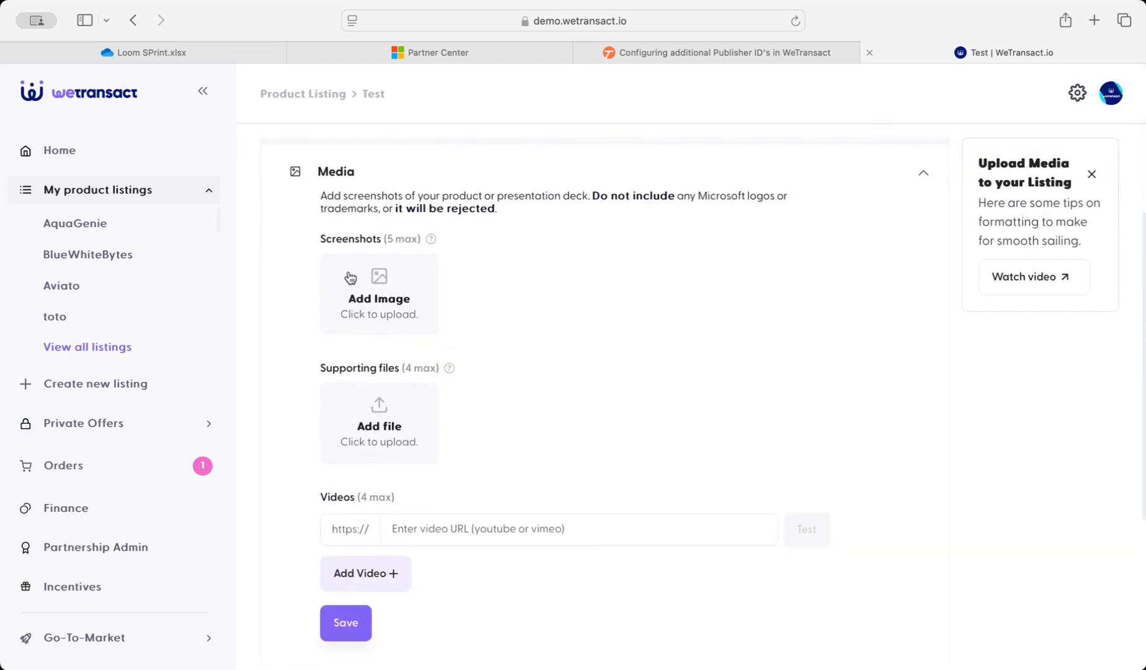
scroll(348, 310, "down", 3)
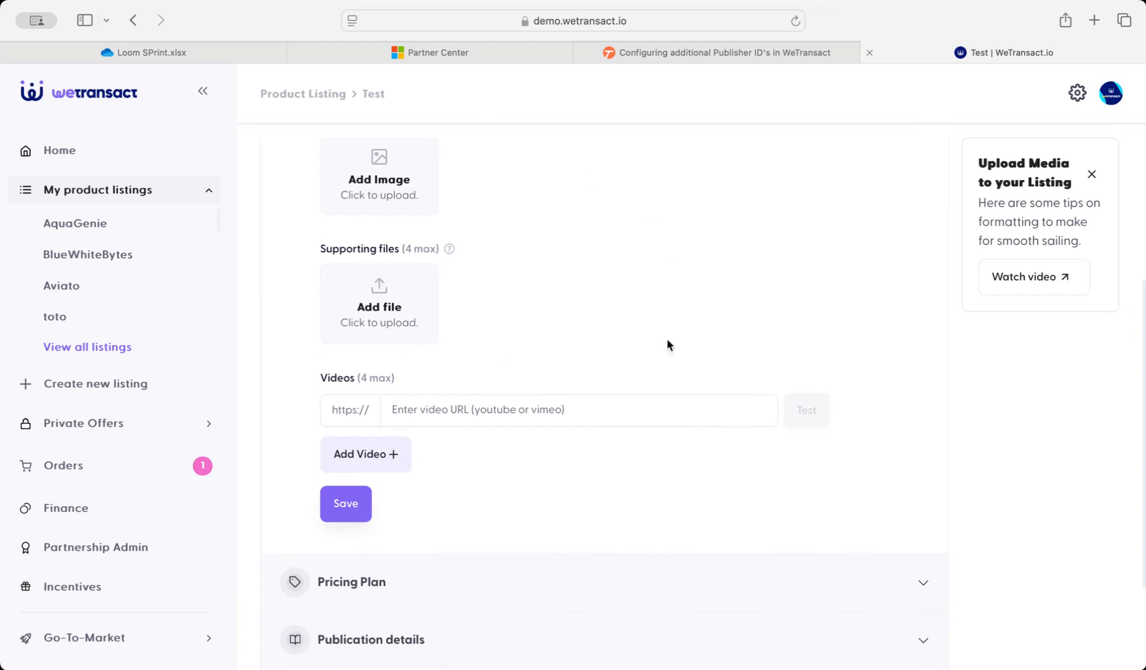
scroll(389, 382, "up", 4)
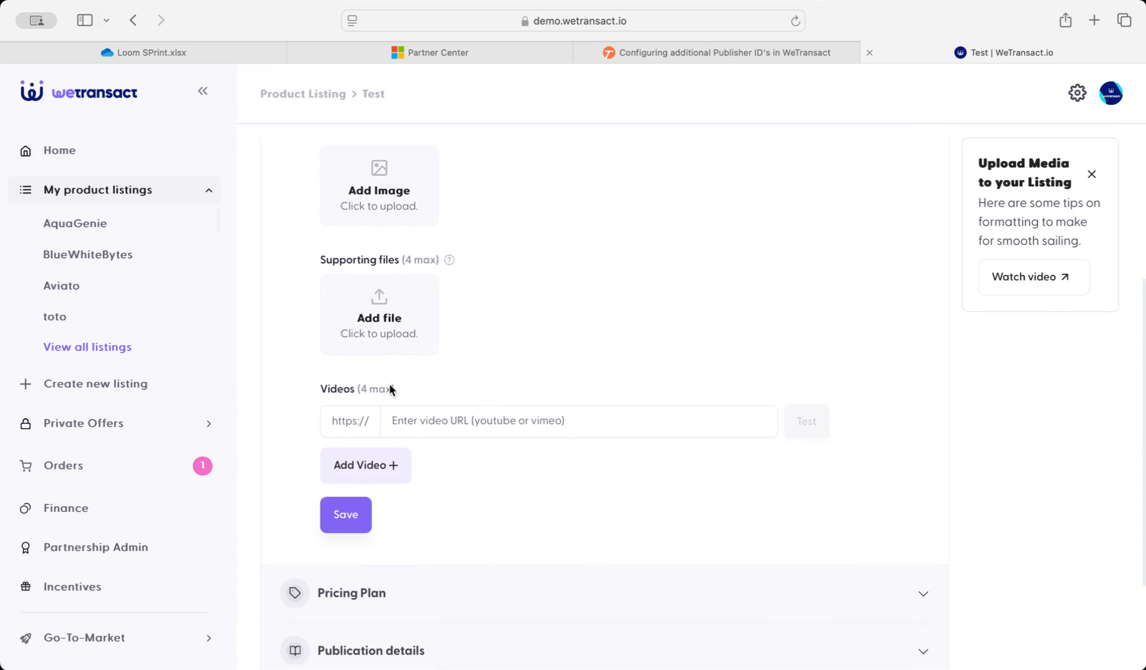
scroll(518, 589, "down", 3)
scroll(514, 573, "down", 1)
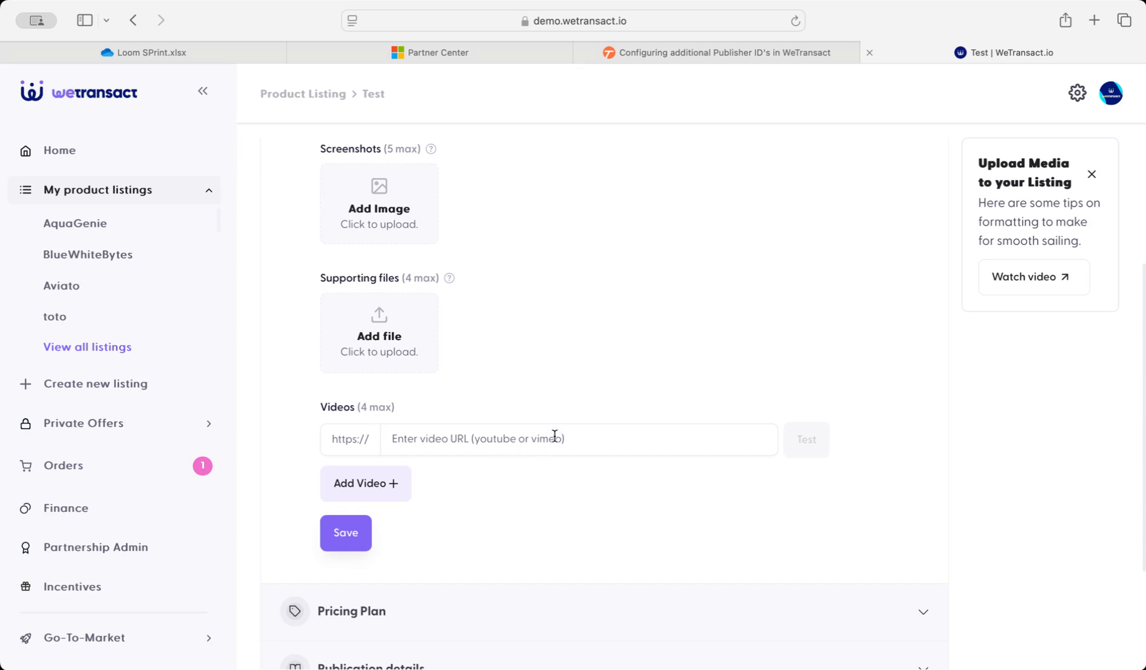
scroll(552, 438, "down", 3)
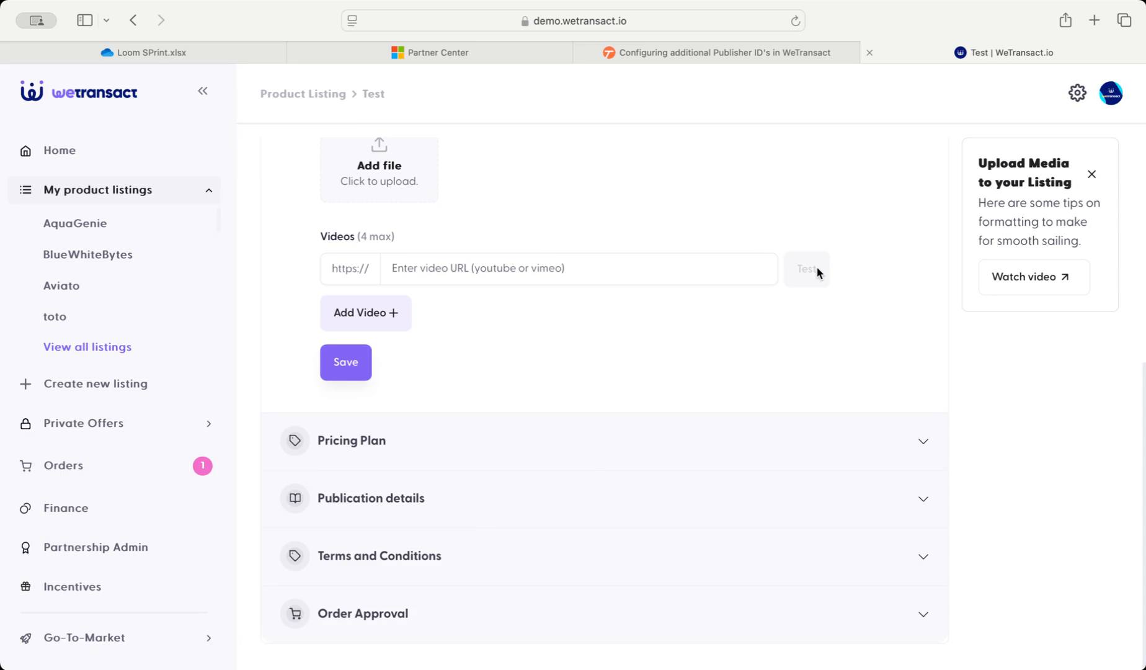
left_click(355, 363)
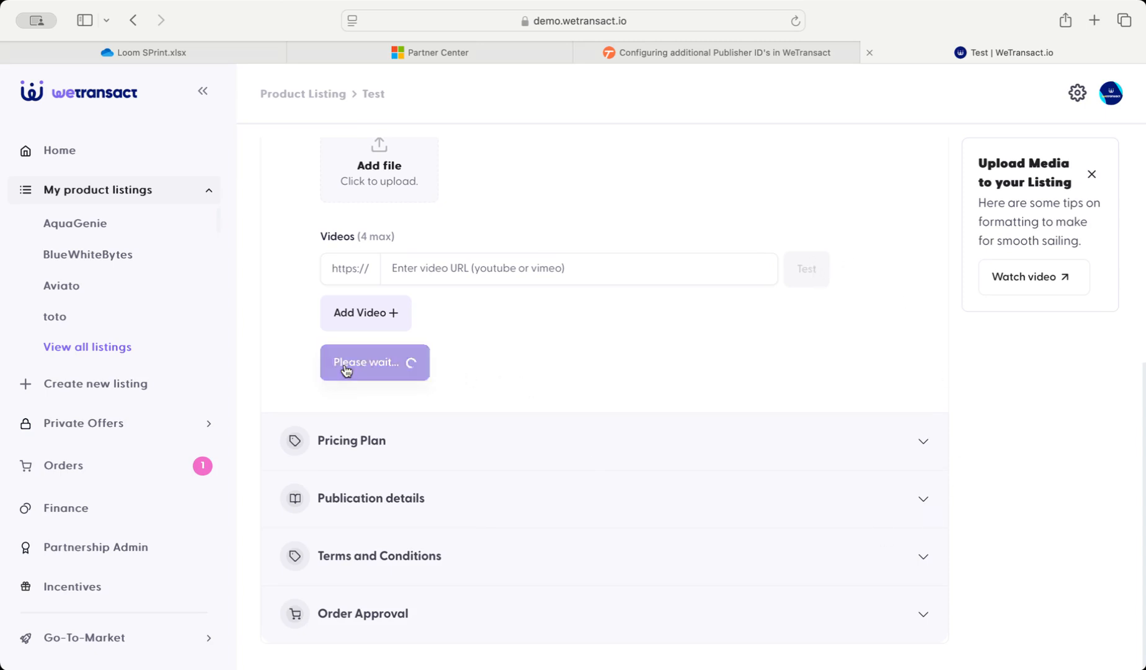
Start a new pricing plan for the listing and name it "Basic"
left_click(870, 435)
scroll(870, 427, "up", 3)
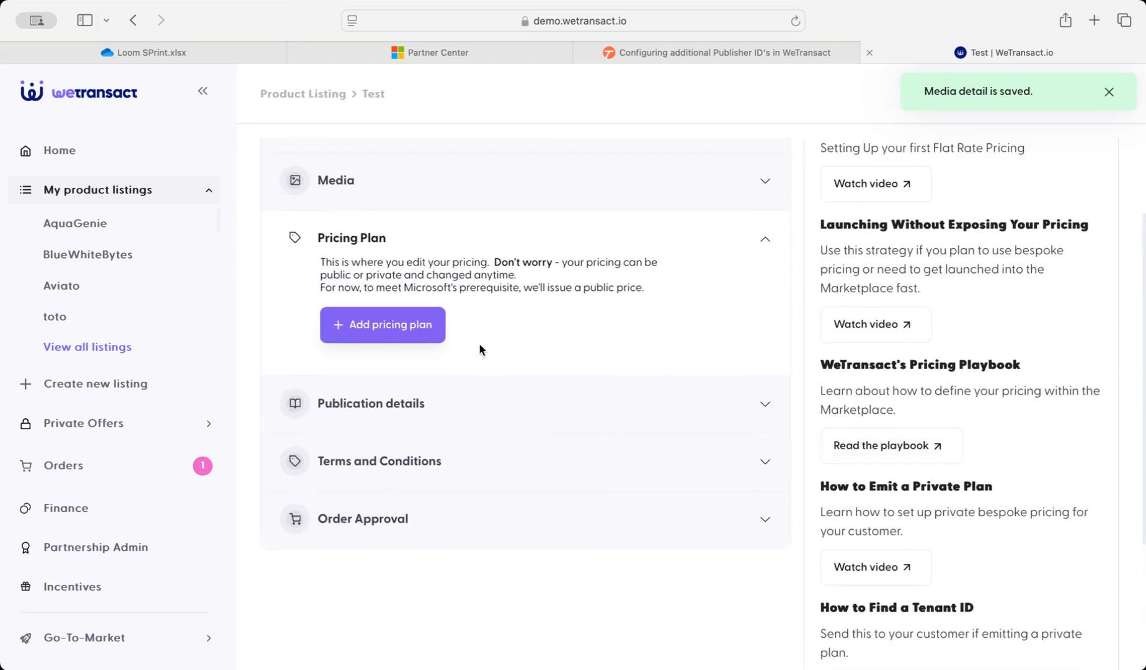
left_click(392, 323)
left_click(392, 323)
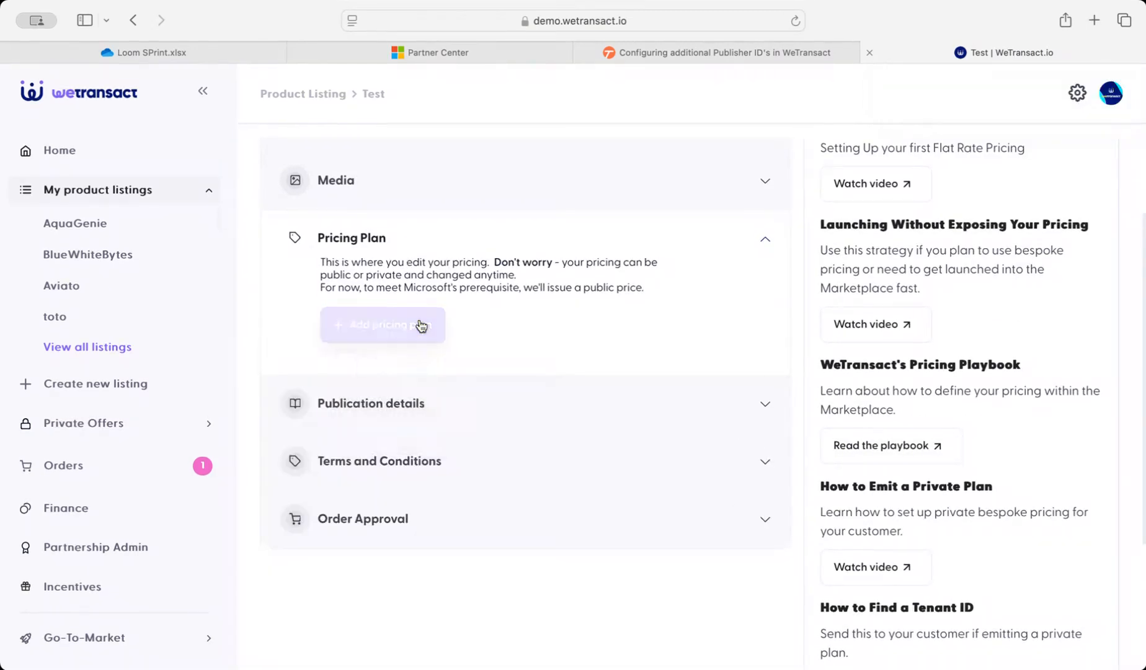
left_click(612, 219)
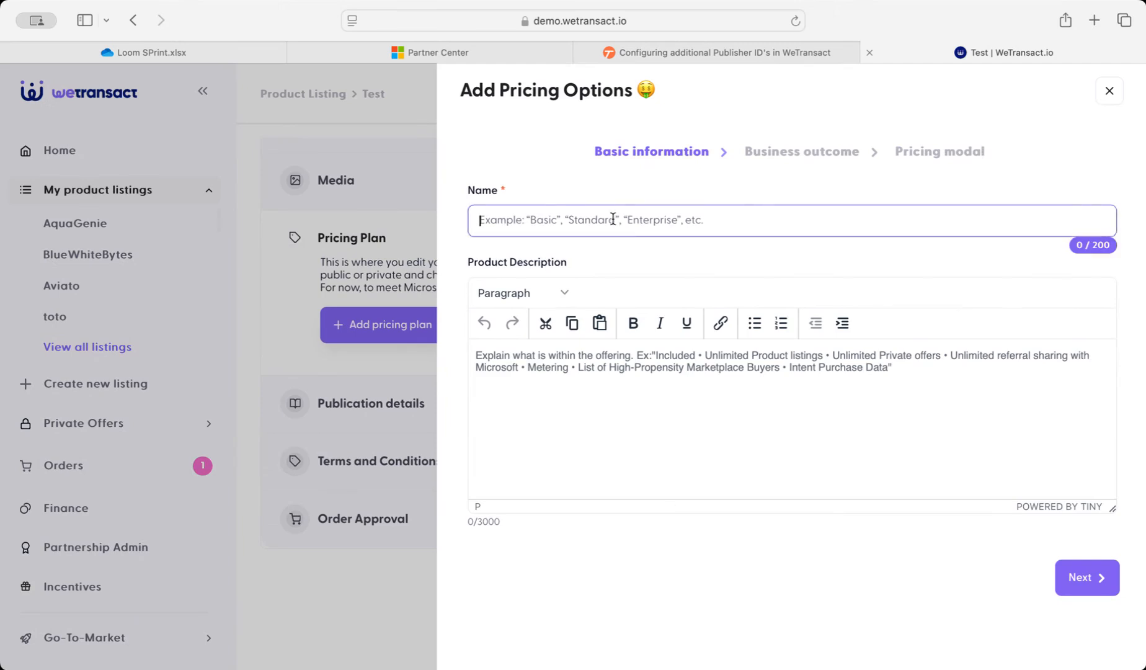
type("test")
key("BackSpace")
key("BackSpace")
key("BackSpace")
key("BackSpace")
type("B")
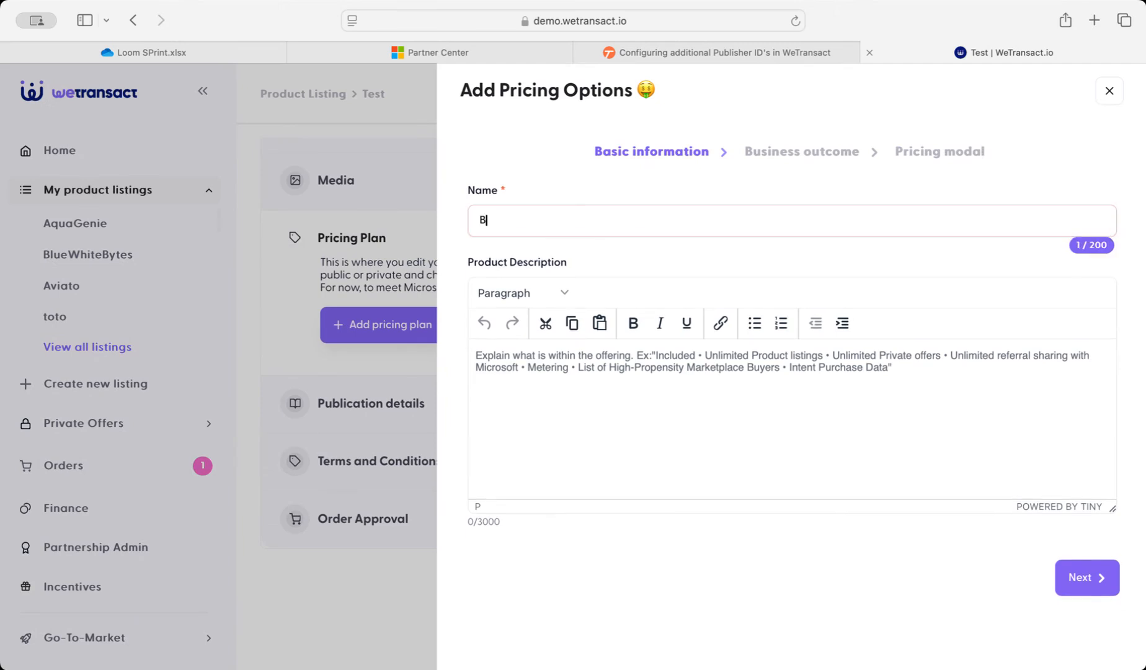
type("asic")
Enter "What it includes" as the Basic plan's product description and continue to the business outcome stage
left_click(625, 380)
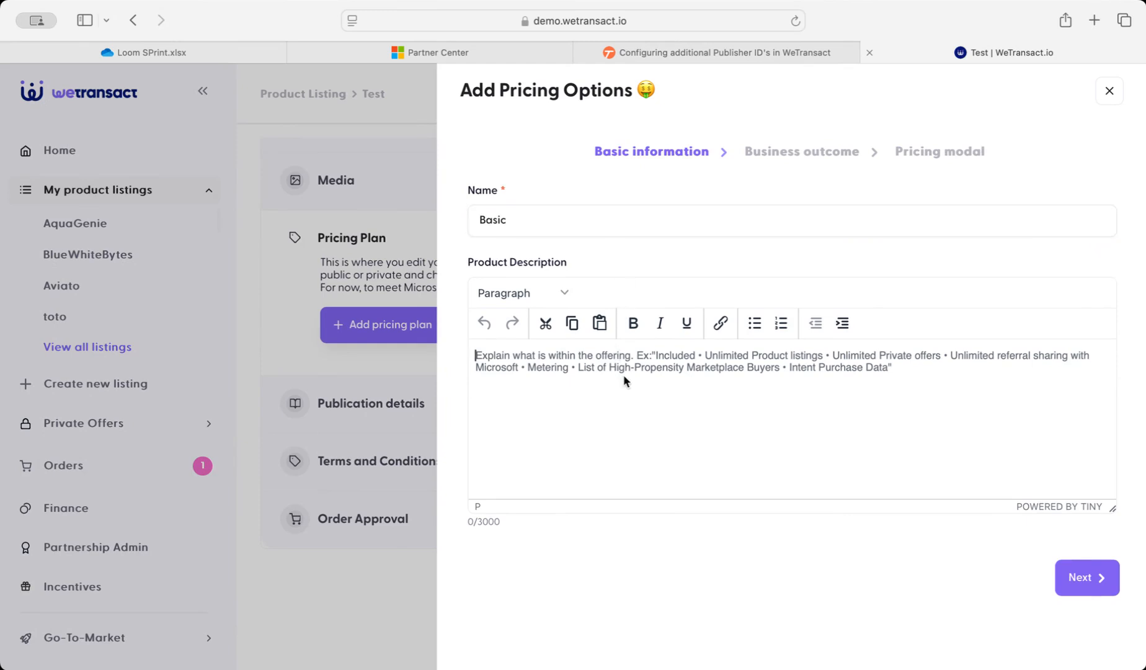
type("What is")
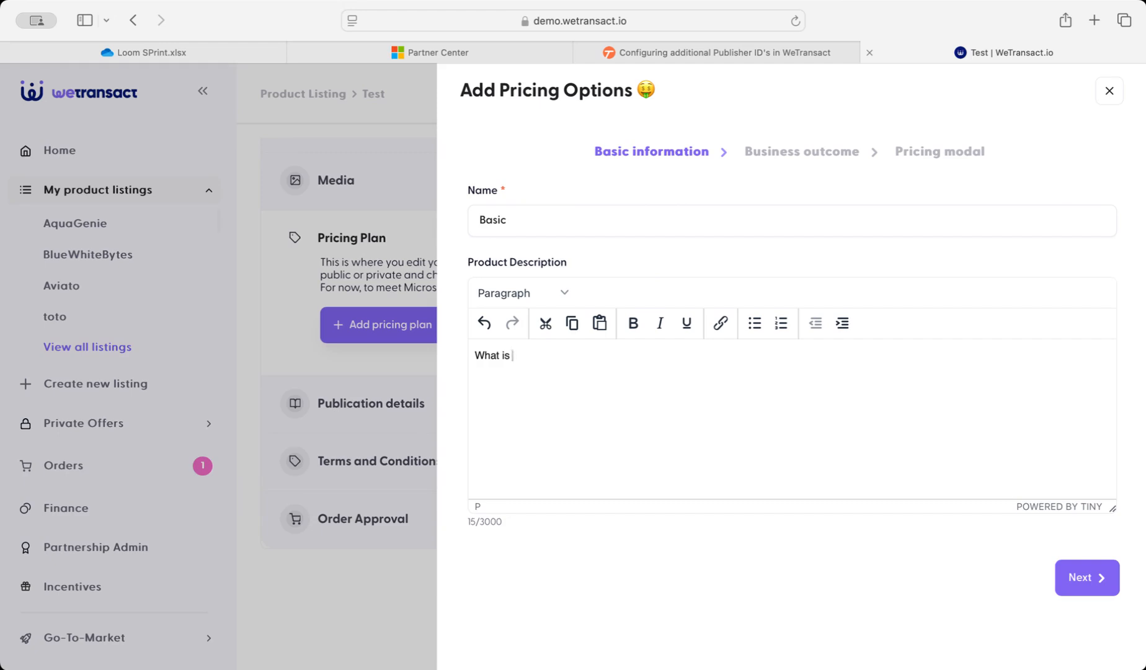
key("BackSpace")
key("BackSpace")
type("t includes")
left_click(1083, 577)
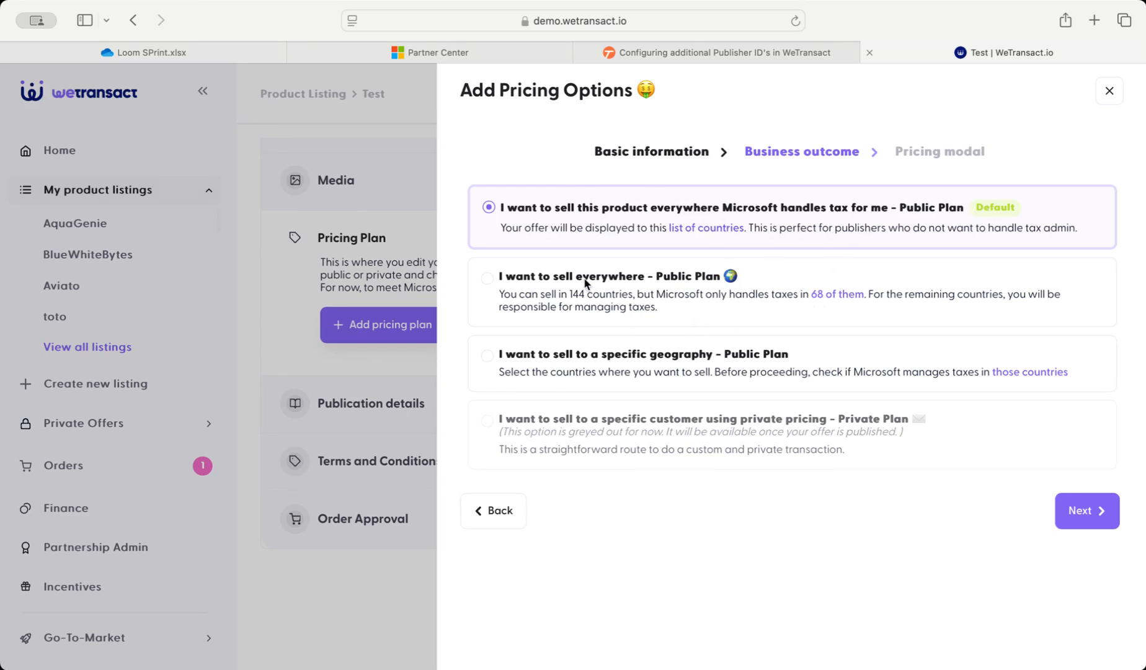
Choose to sell to a specific geography as a Public Plan, view the country choices without selecting any, and continue to pricing
left_click(573, 300)
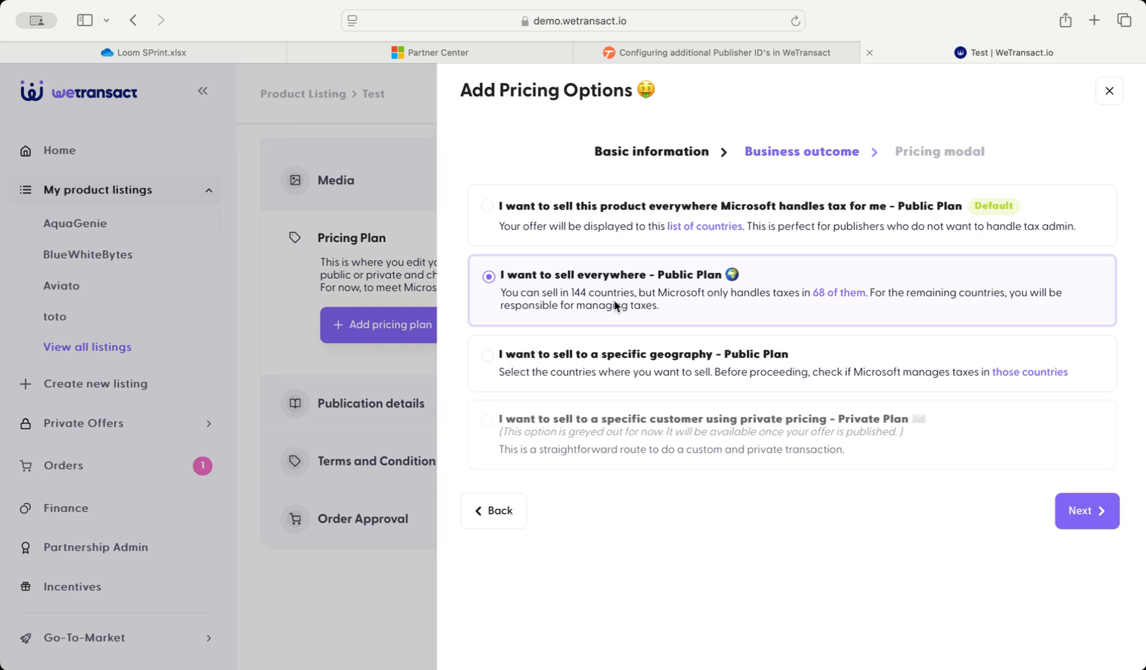
left_click(635, 359)
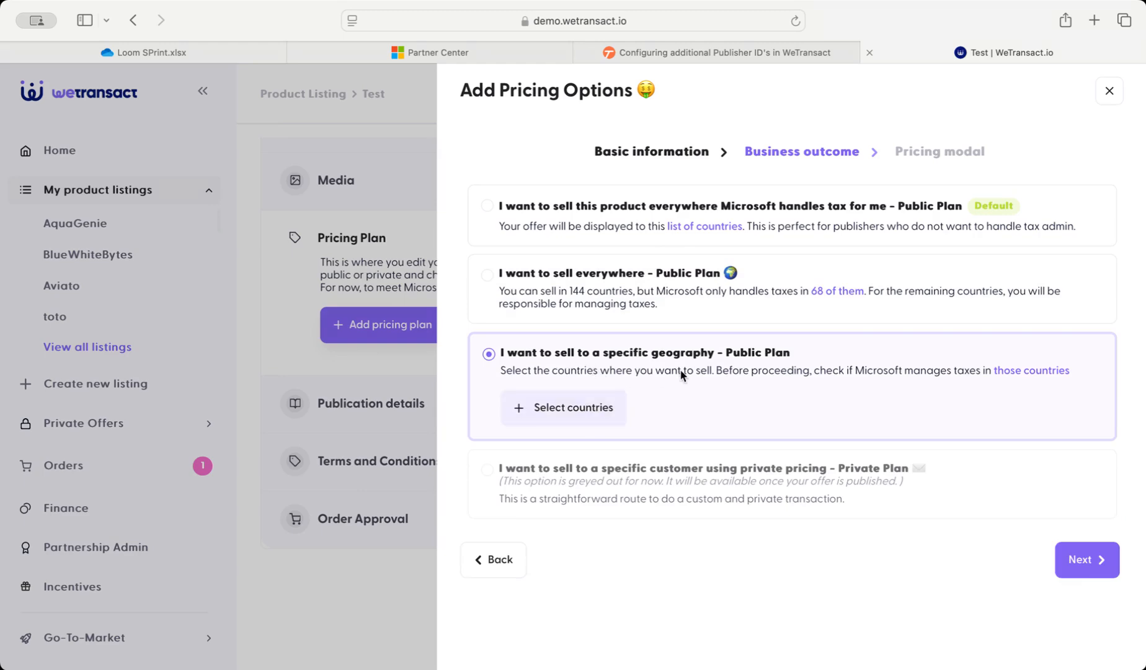
left_click(581, 408)
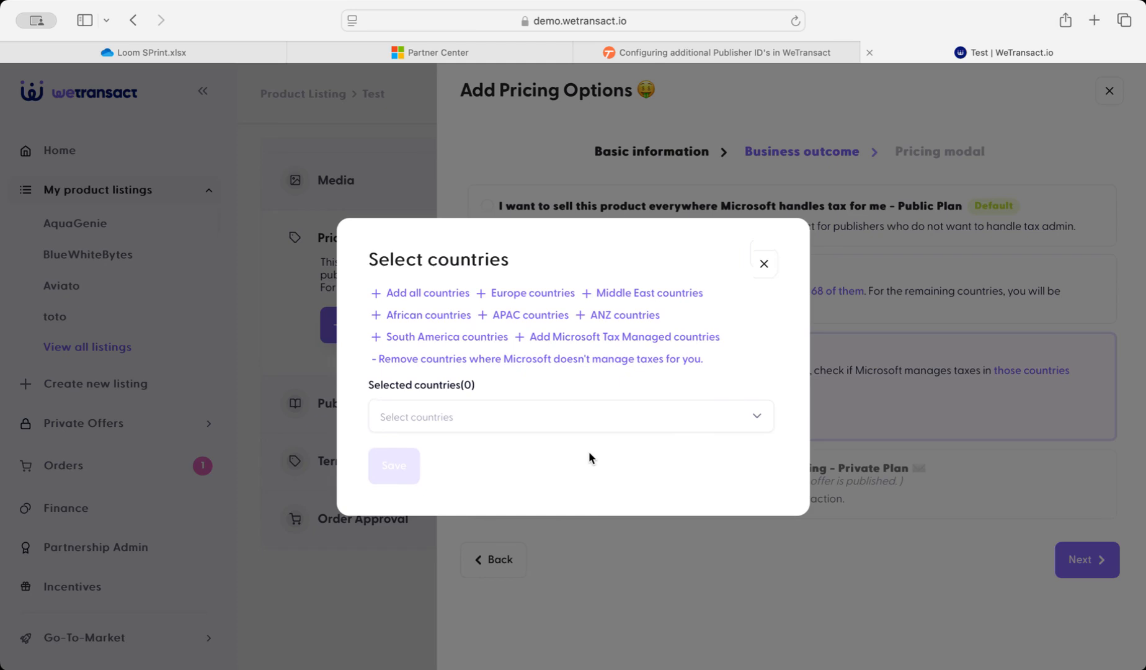
left_click(762, 264)
left_click(1072, 554)
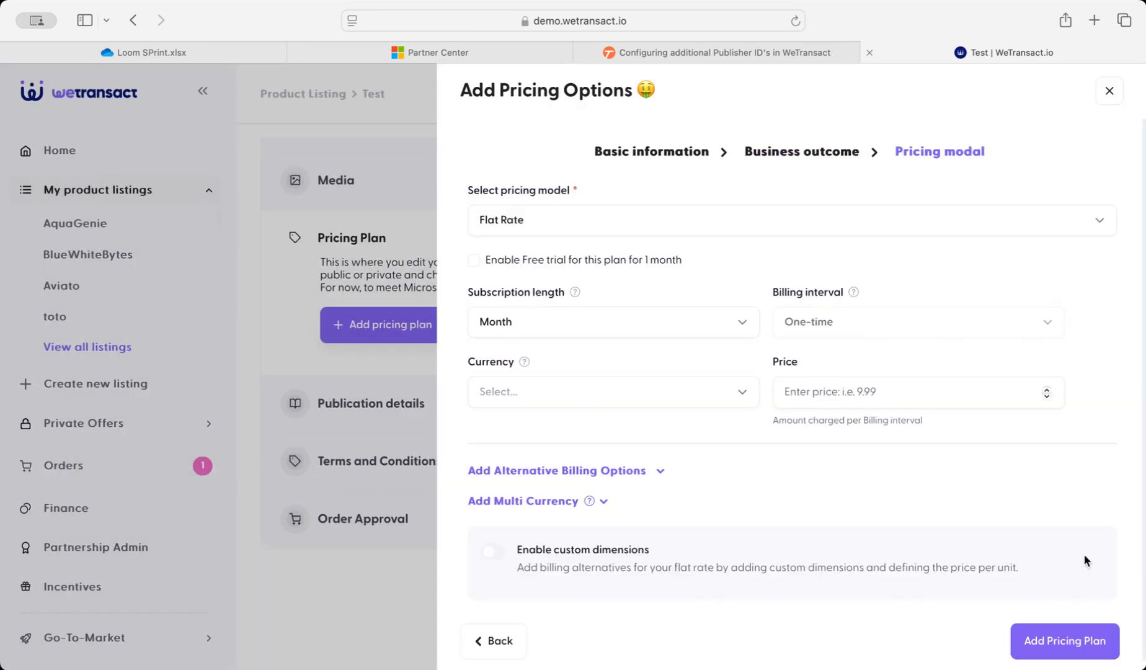
Keep the Flat Rate pricing model for the plan and set the subscription length to 1-Year
scroll(588, 540, "down", 1)
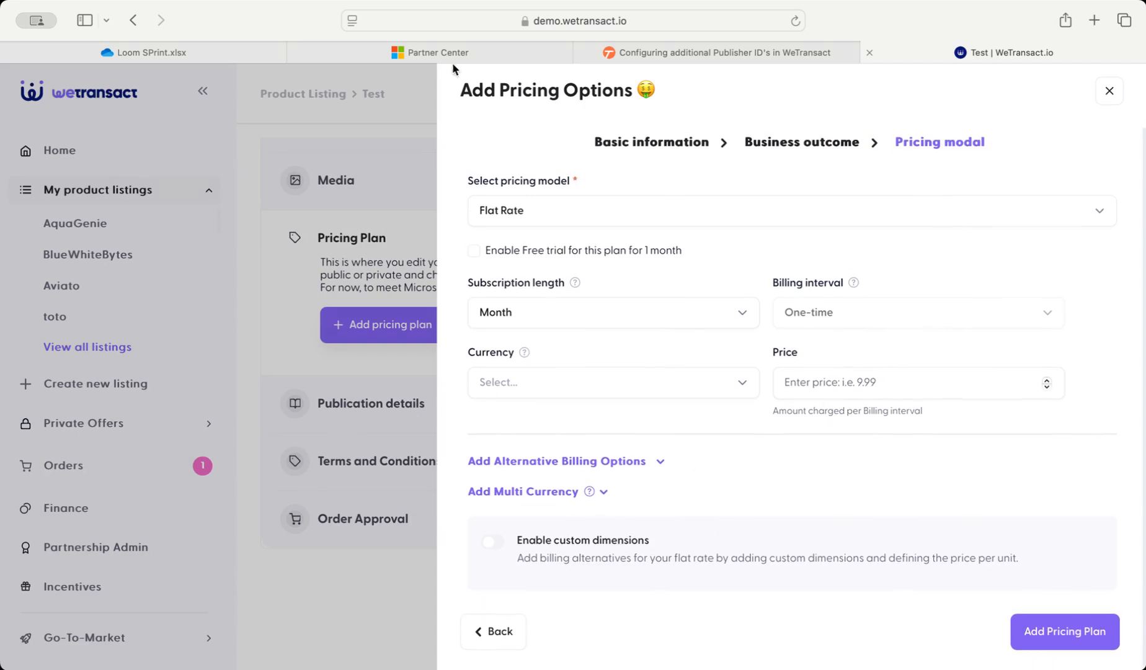
left_click(655, 220)
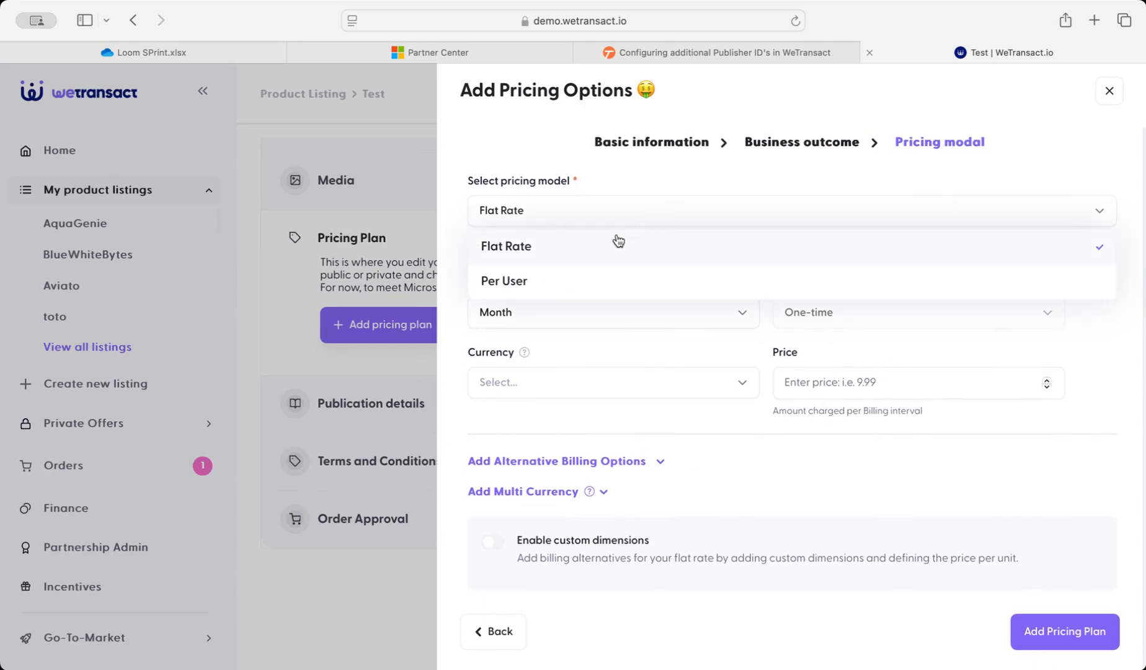
left_click(662, 256)
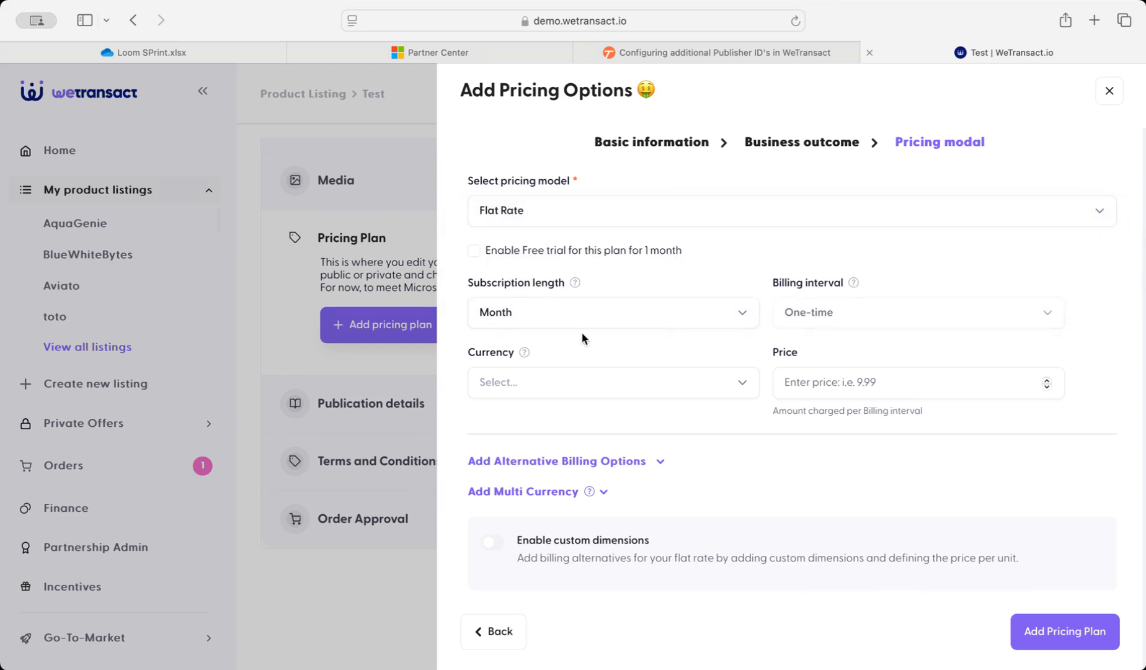
left_click(620, 312)
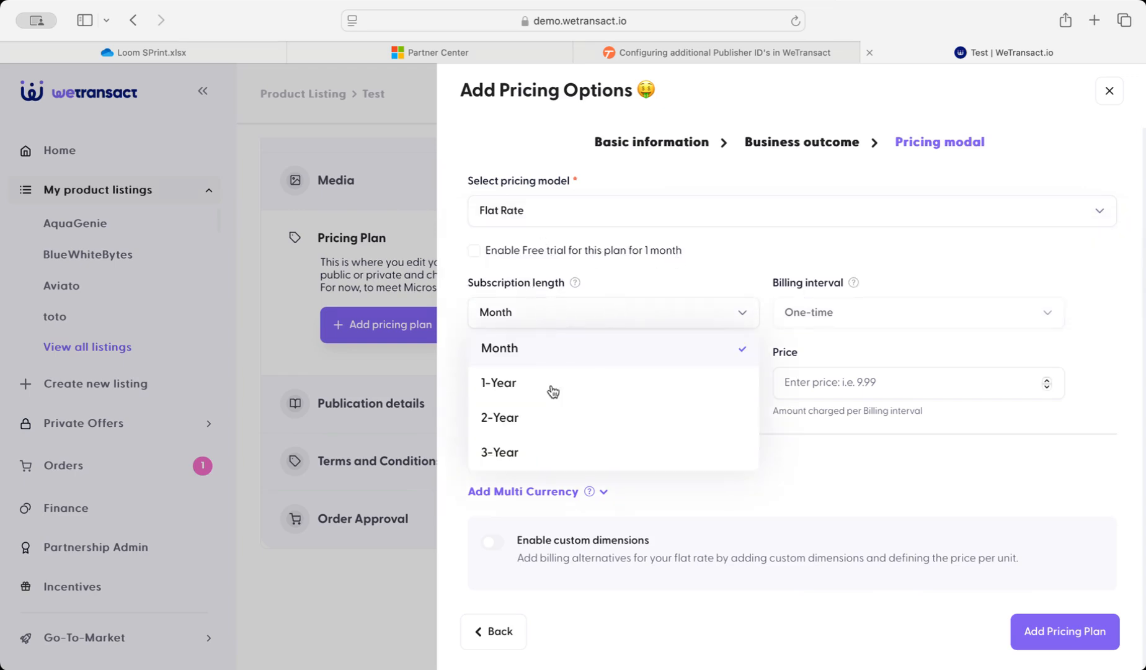
left_click(628, 387)
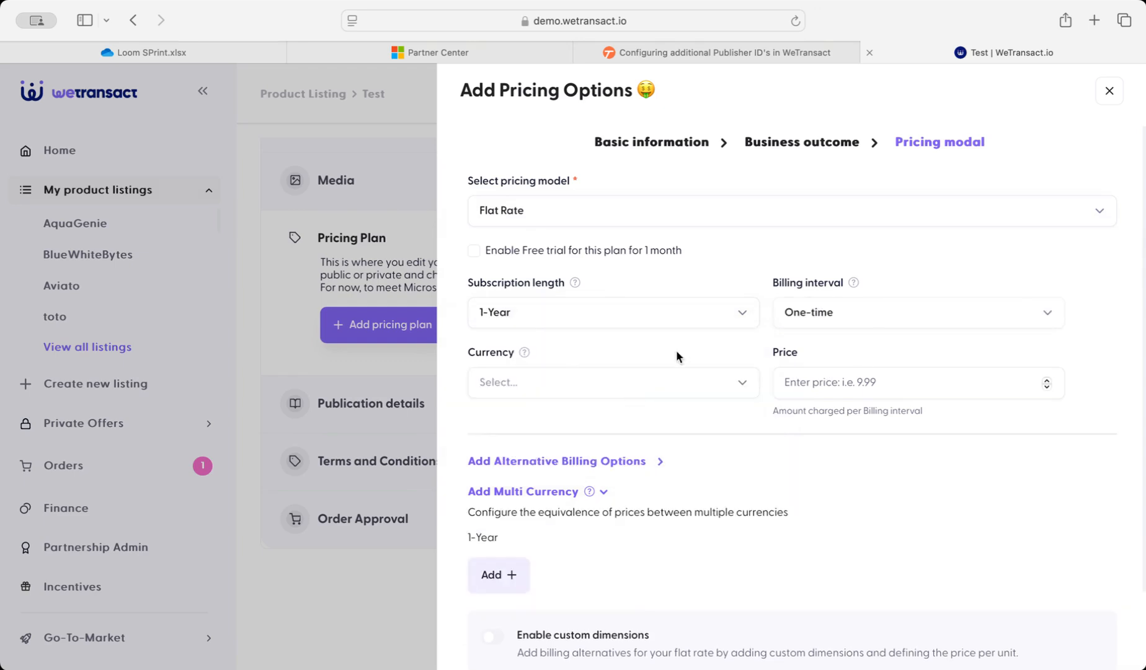
Keep the One-time billing interval for the 1-Year subscription and set its price to 3000 CAD
left_click(859, 306)
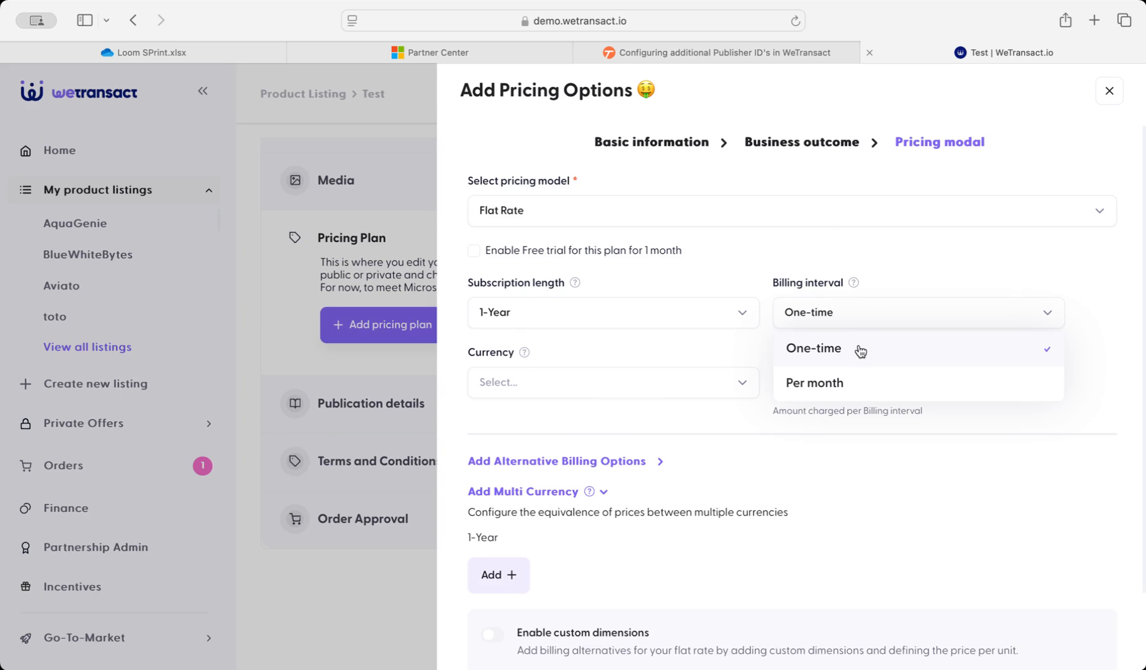
left_click(532, 289)
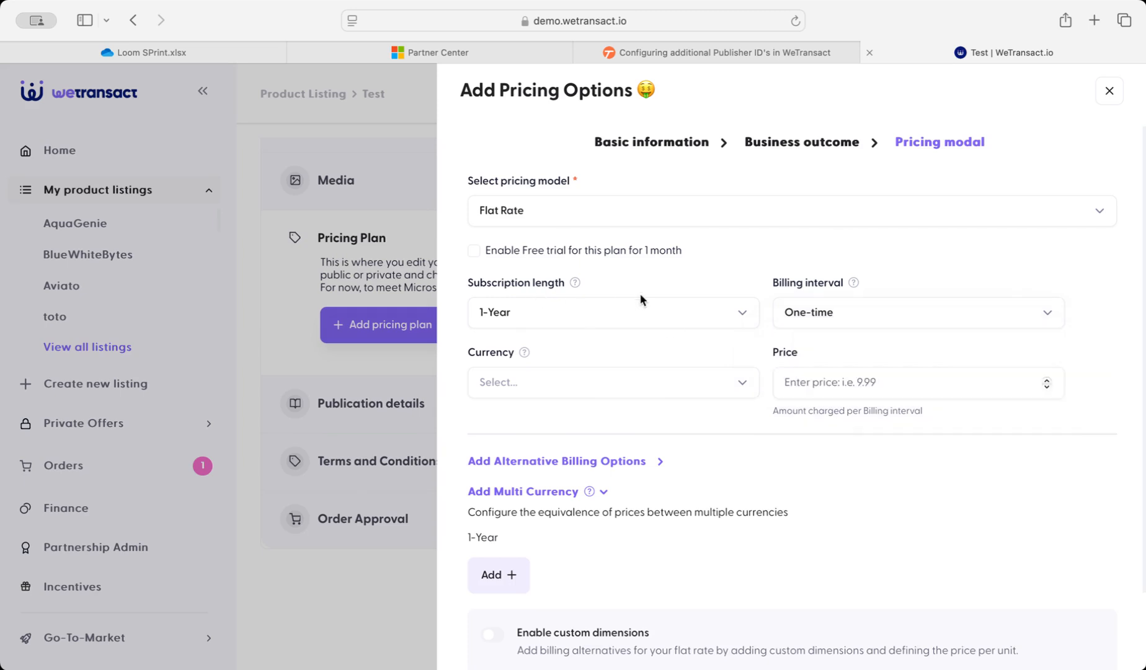
left_click(716, 397)
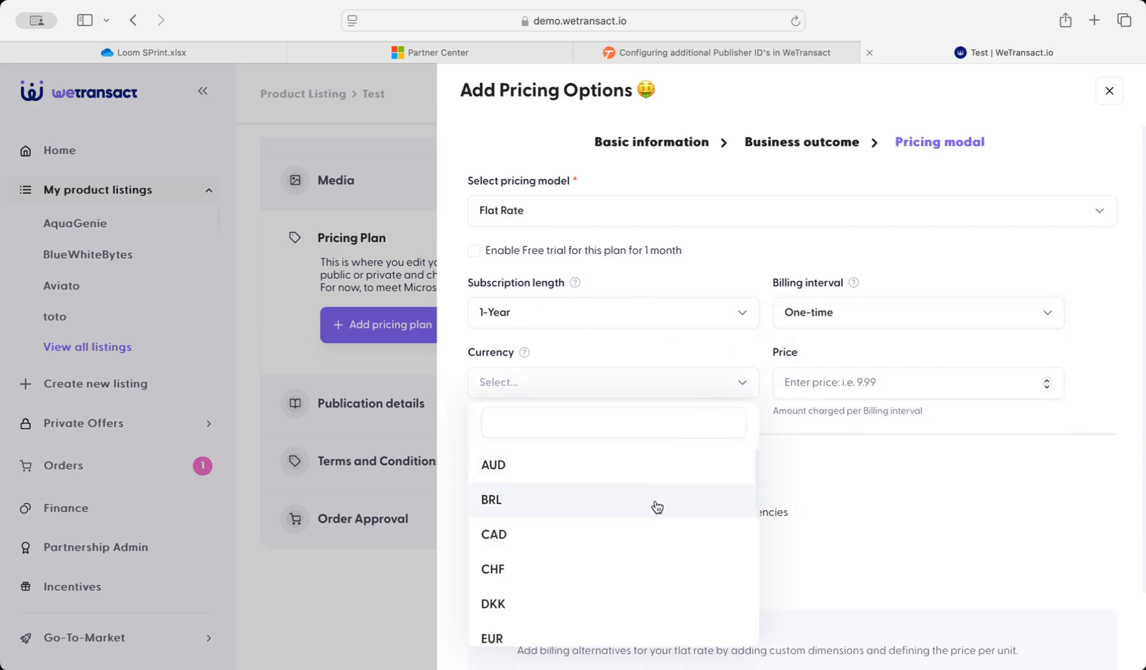
left_click(647, 554)
left_click(905, 381)
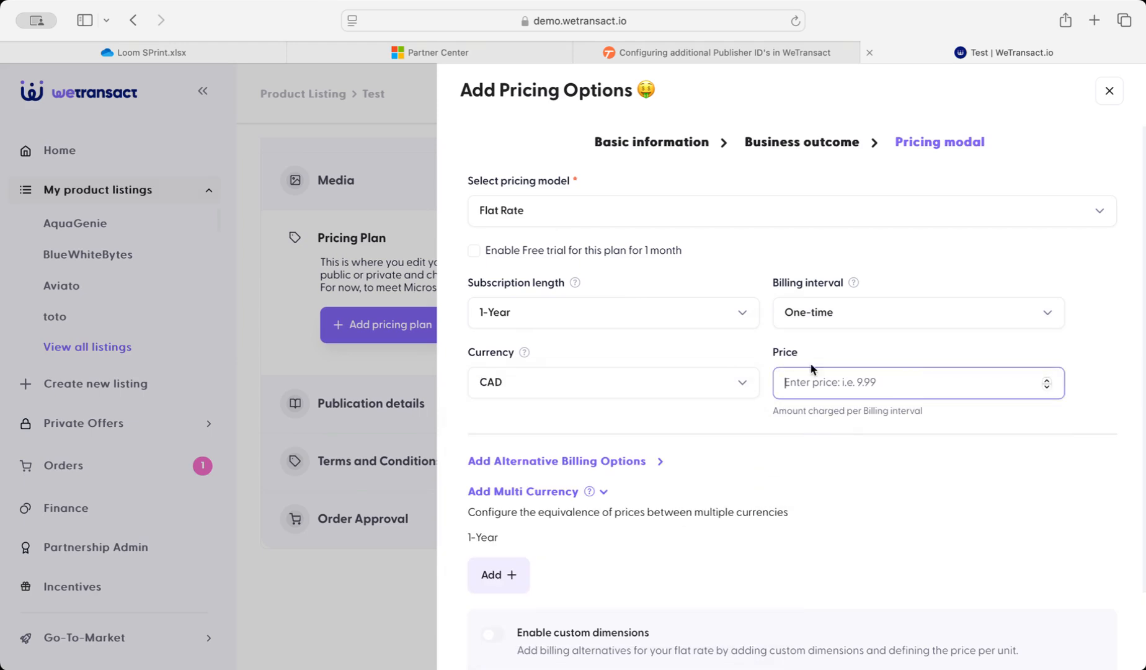
type("3000")
Add an alternative billing option with a Month subscription length, leaving its currency and price blank
scroll(775, 480, "down", 3)
left_click(655, 373)
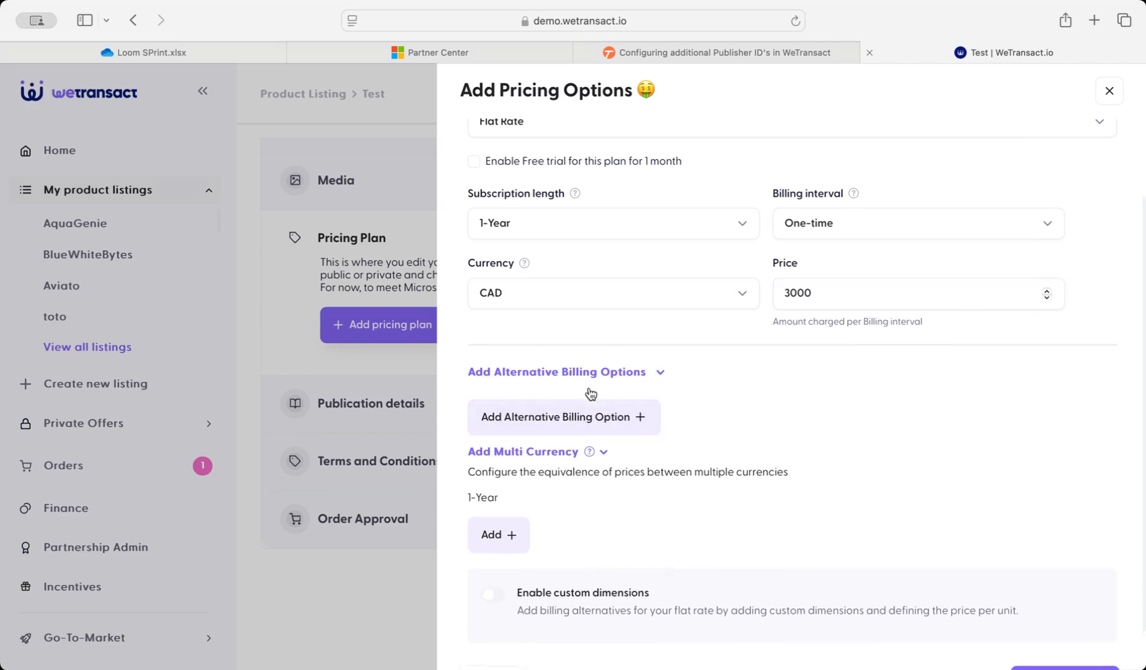
left_click(589, 417)
scroll(605, 421, "down", 3)
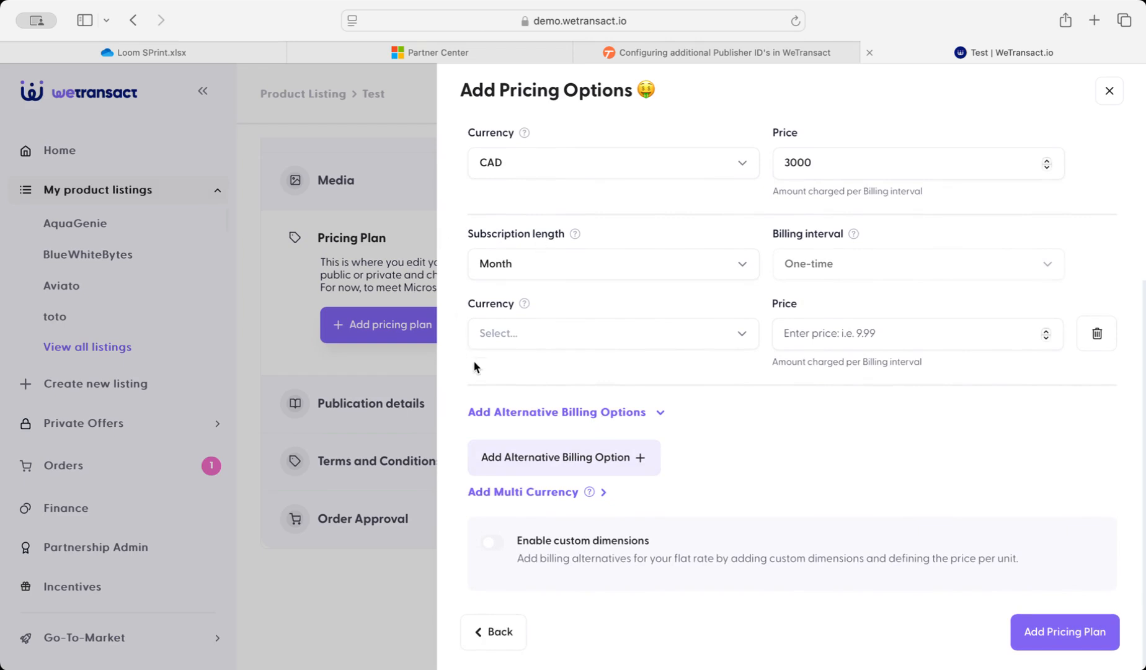
scroll(919, 255, "up", 4)
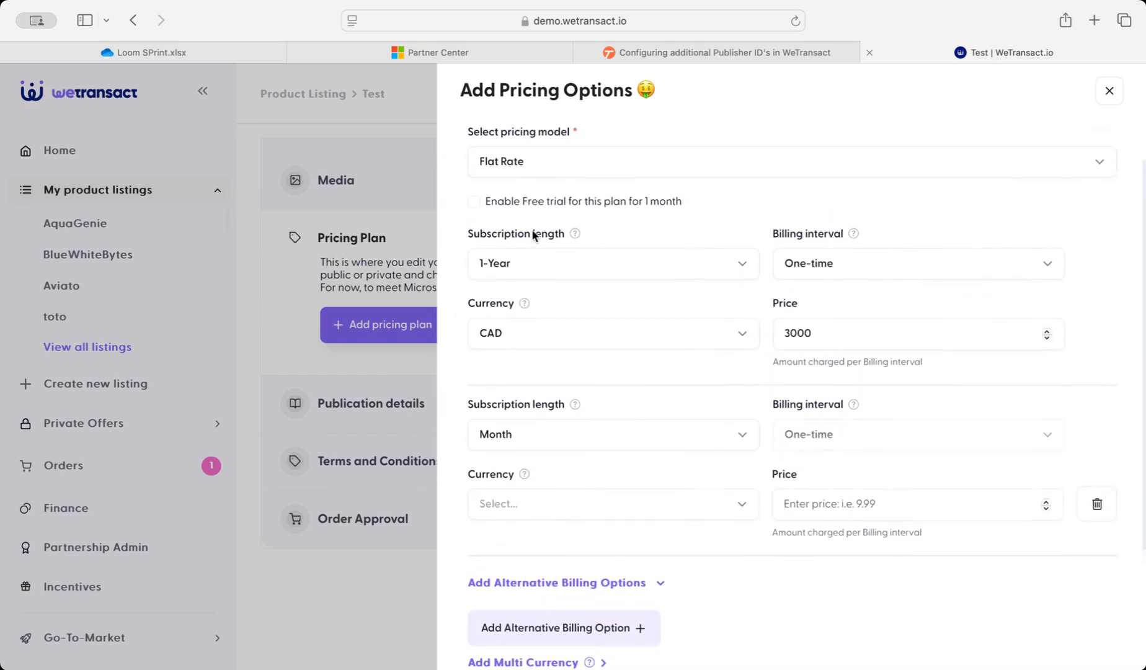
scroll(885, 289, "down", 4)
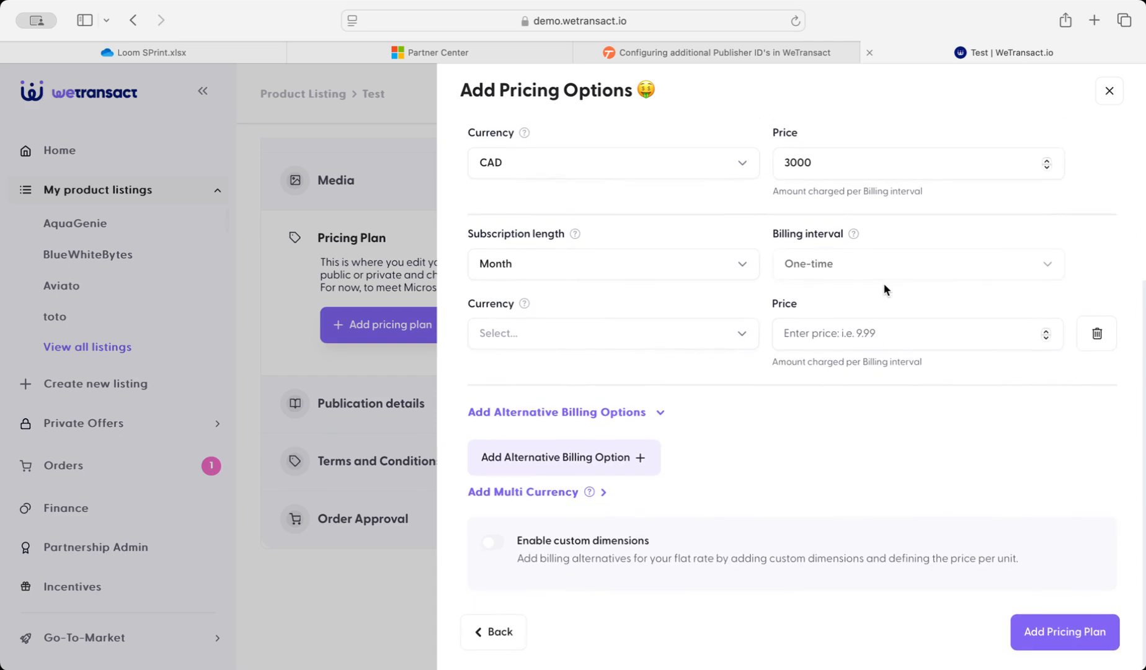
left_click(655, 411)
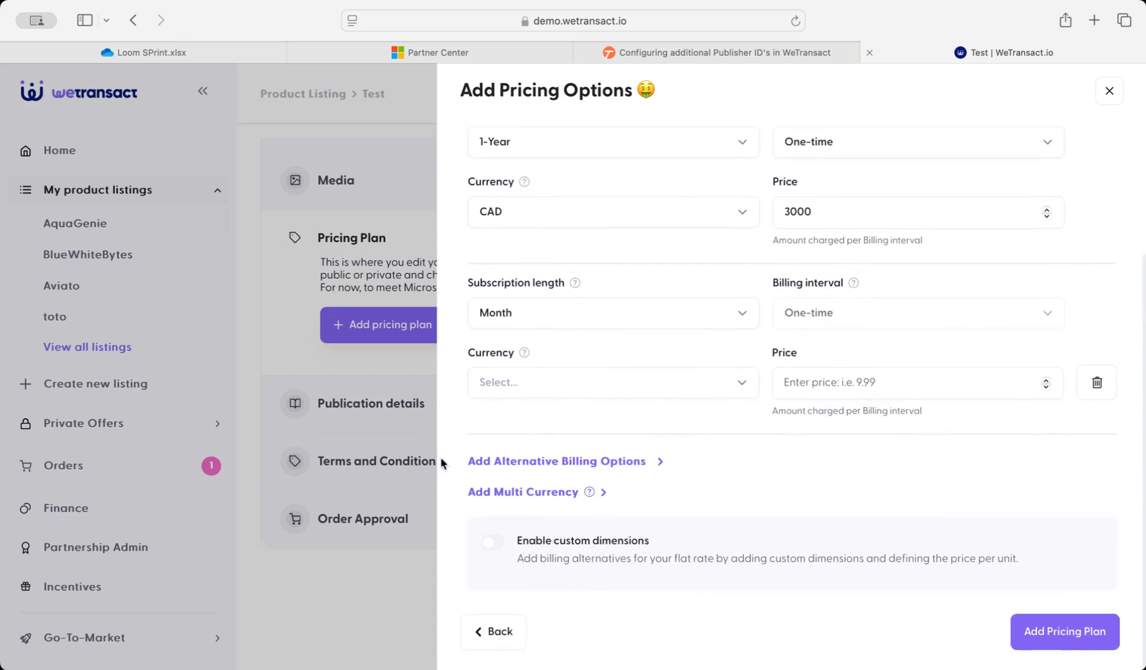
Add a multi-currency price row for the 1-Year subscription without choosing a currency or price
left_click(604, 493)
scroll(607, 496, "down", 3)
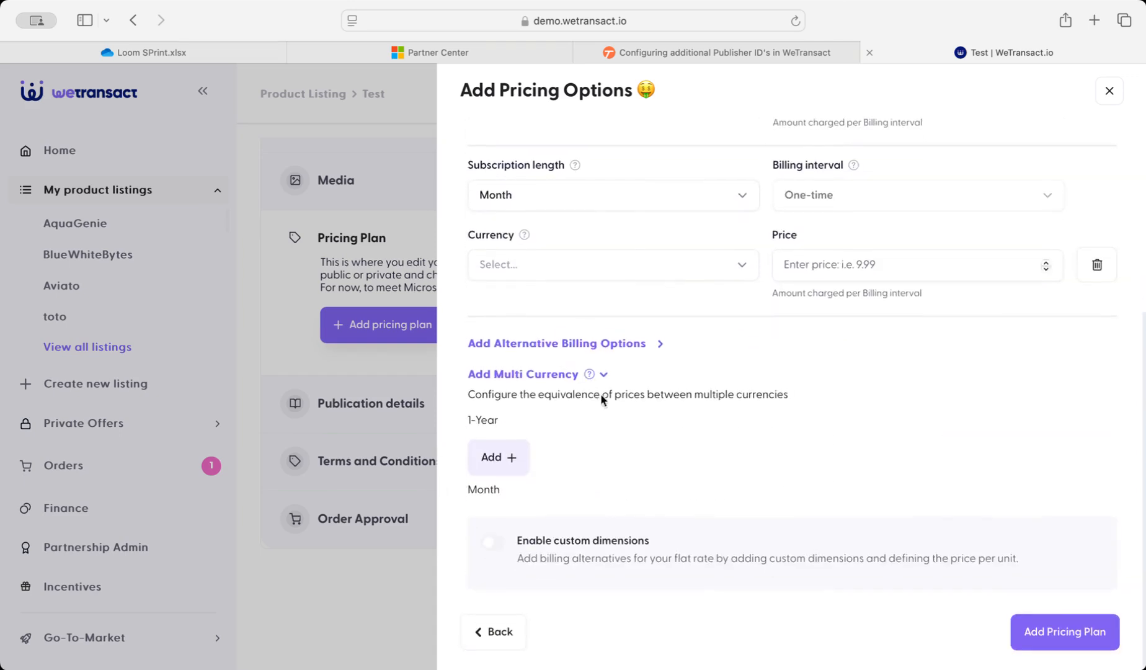
left_click(498, 462)
scroll(633, 512, "down", 3)
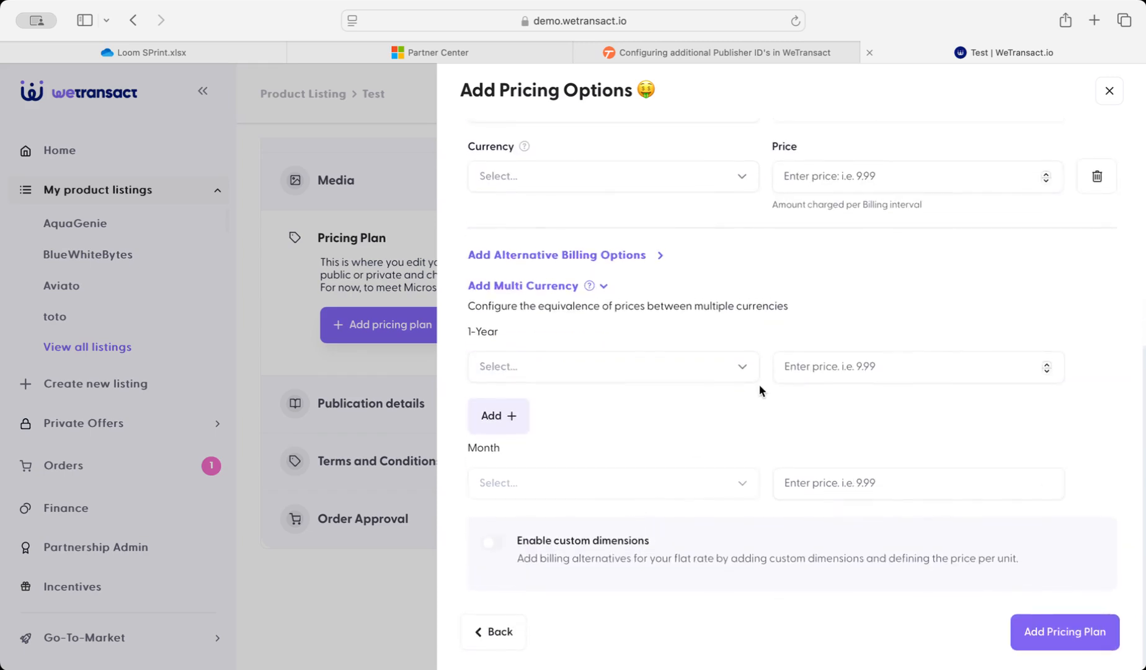
Enable custom dimensions for the plan and name the pricing dimension "onboarding fee"
left_click(493, 544)
scroll(655, 506, "down", 3)
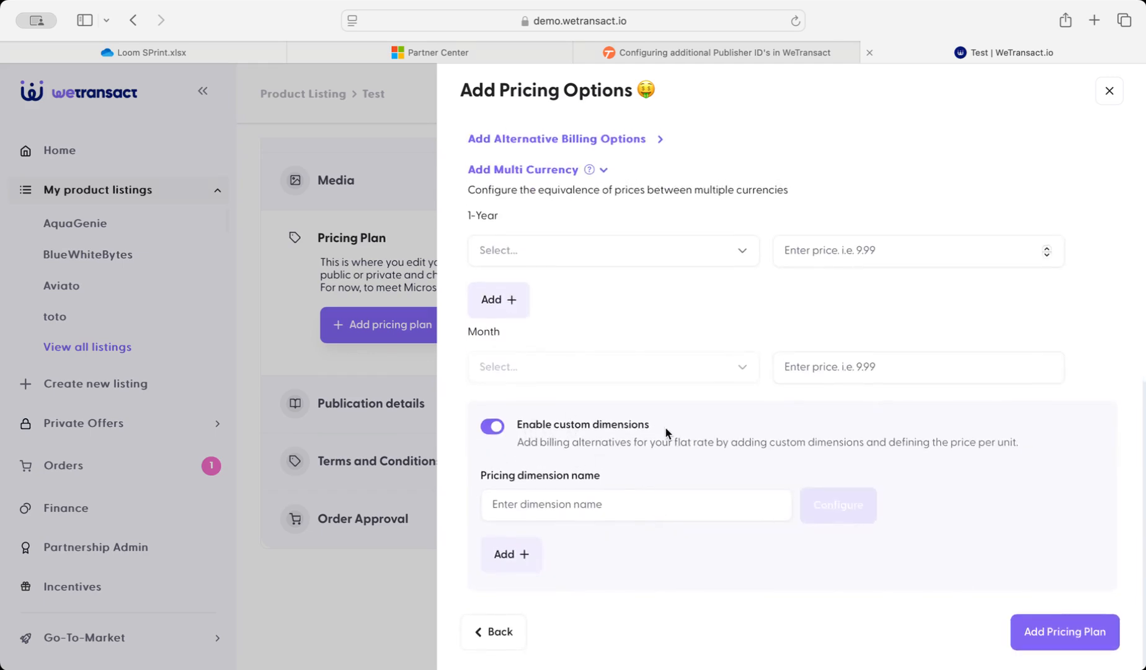
left_click(628, 511)
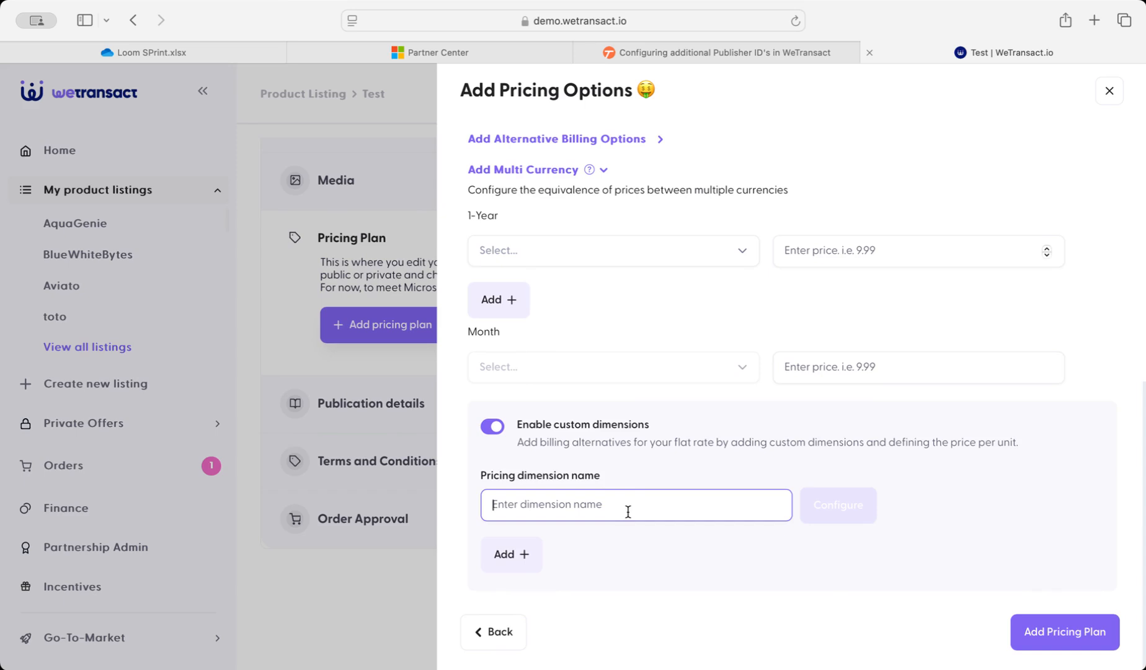
type("onboard")
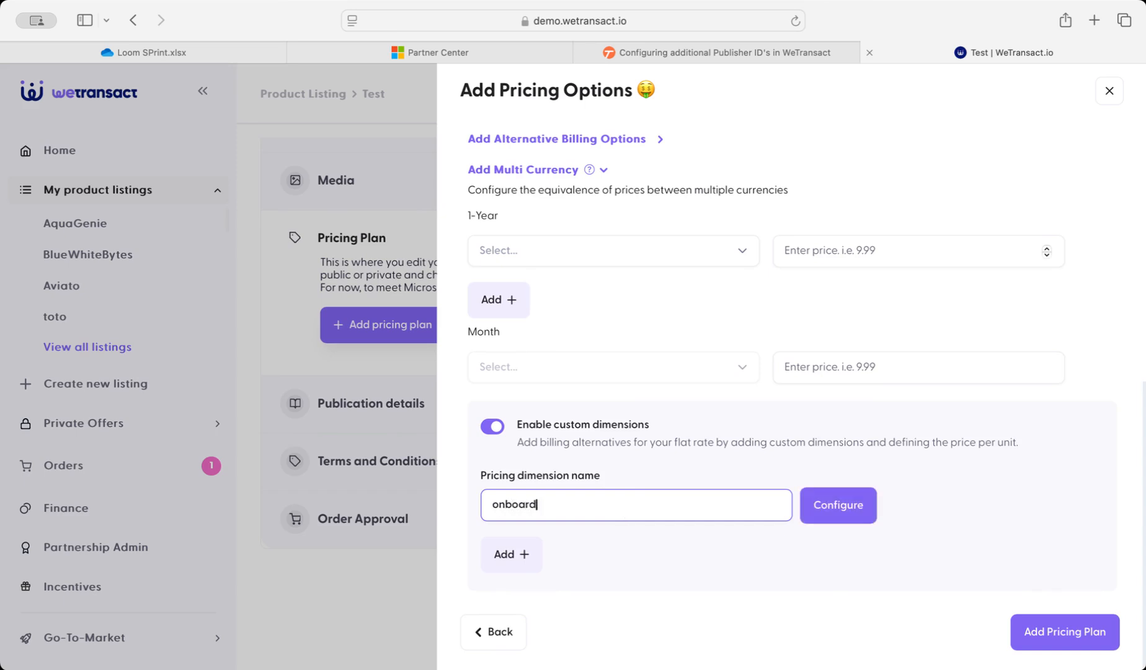
type("ing fee")
Configure the onboarding fee dimension with unit "onboarding fee" and an included quantity of 0 per month and 0 per year
left_click(870, 500)
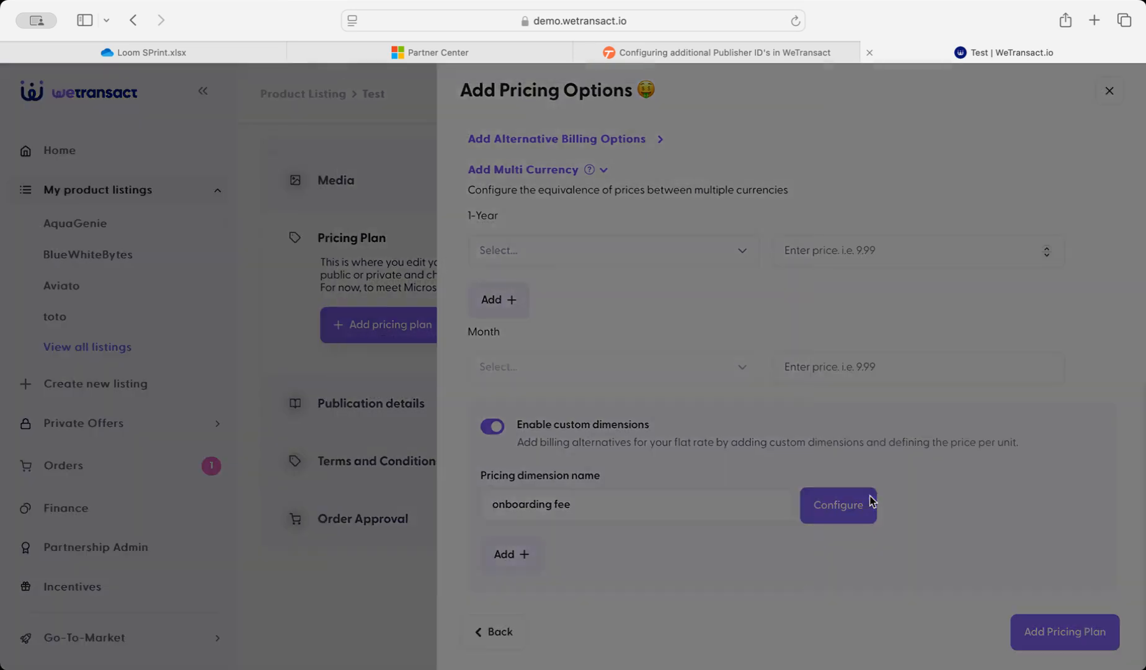
left_click(643, 220)
type("onbo")
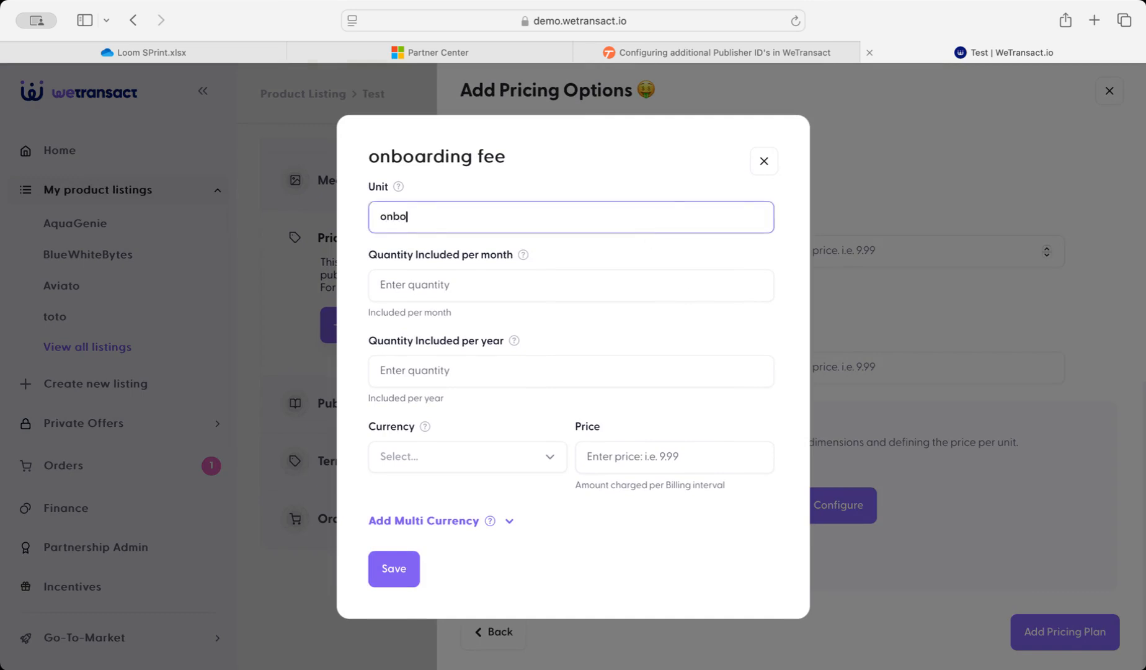
type("arding fee")
left_click(586, 290)
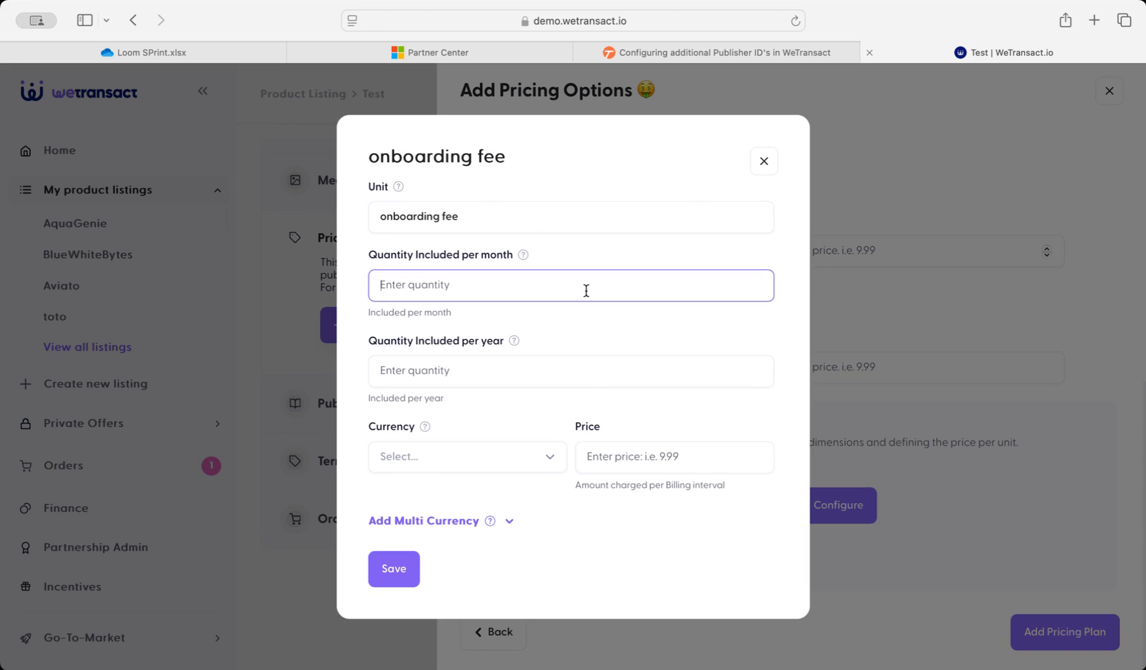
type("0")
left_click(587, 368)
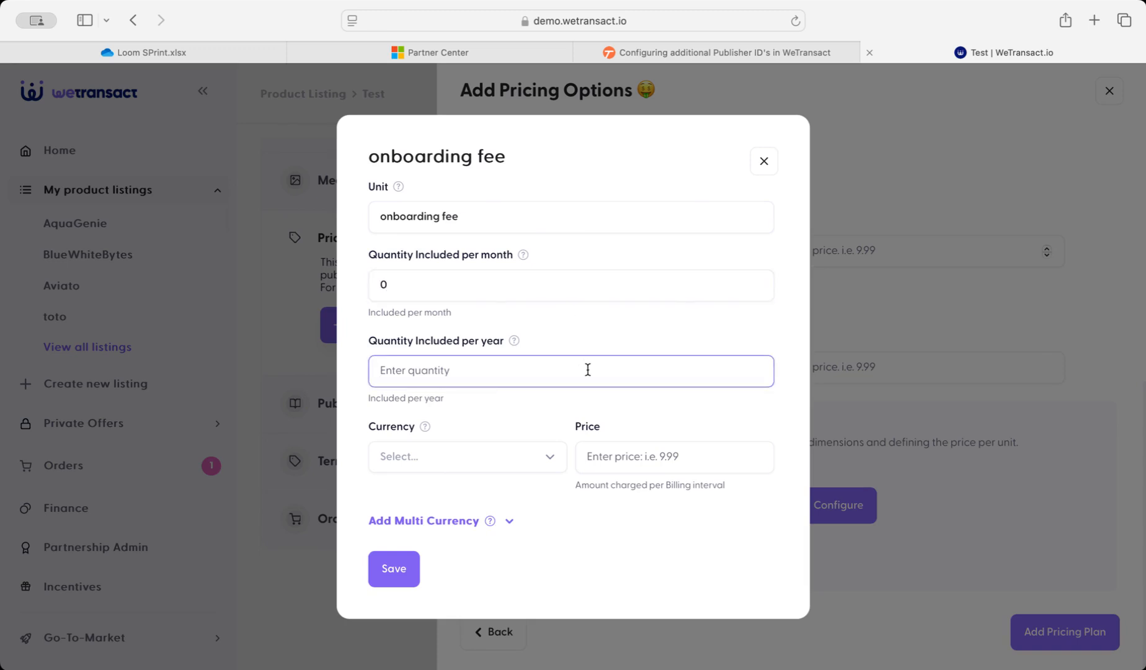
type("0")
Price the onboarding fee dimension at 300 CAD, save it and add the Basic pricing plan to the listing
left_click(528, 456)
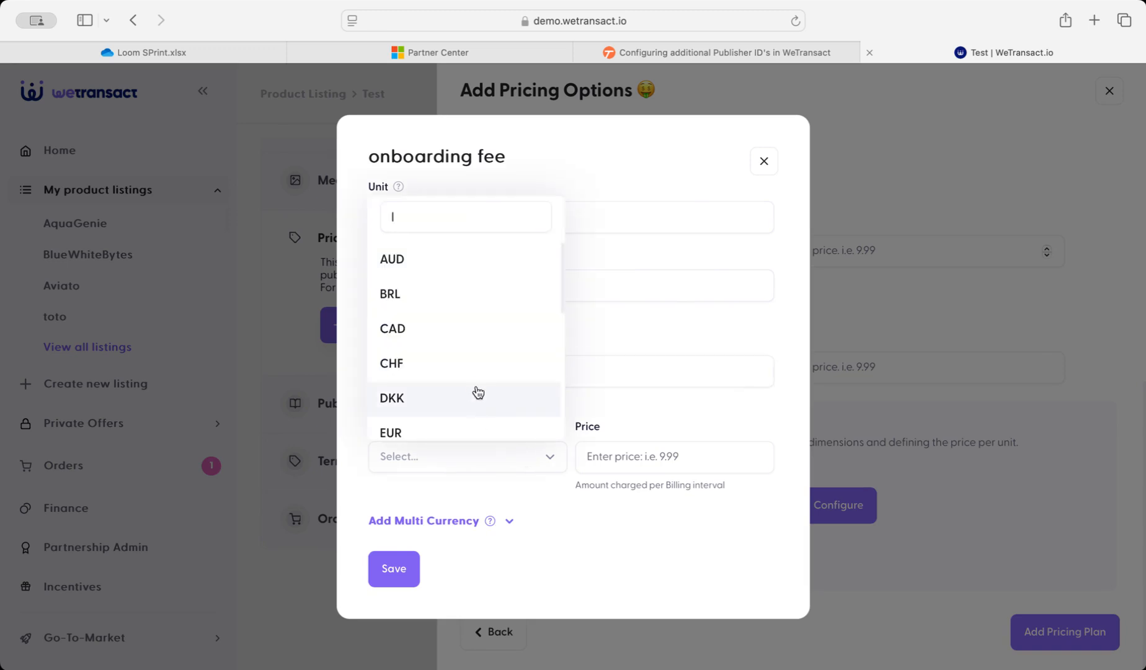
left_click(471, 327)
left_click(628, 469)
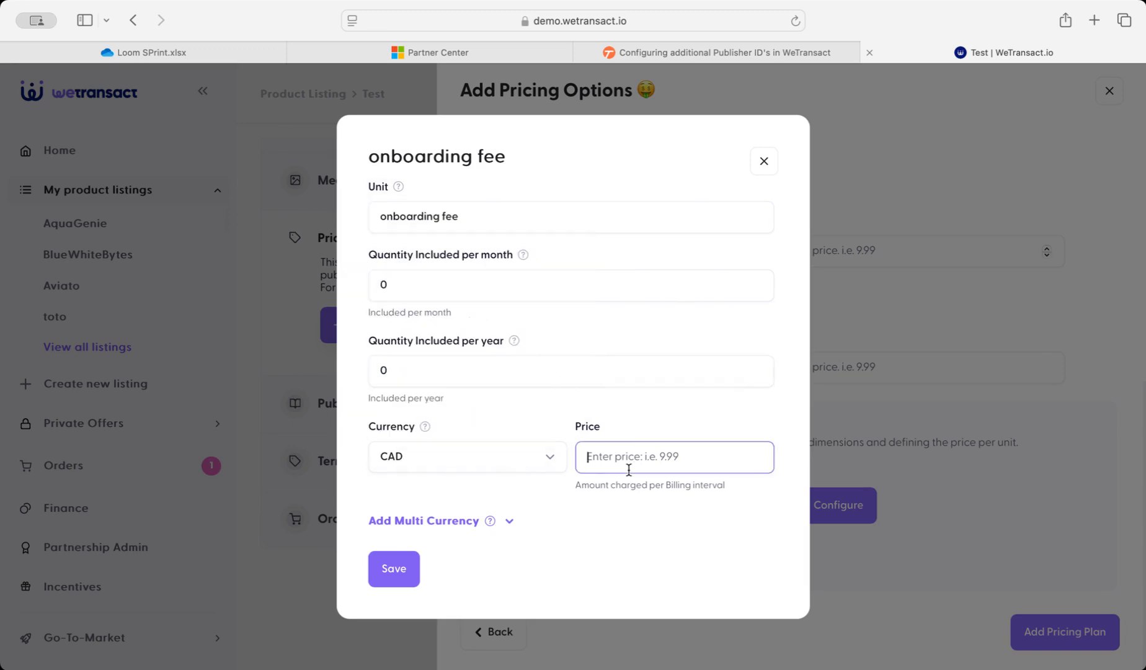
type("300")
left_click(414, 564)
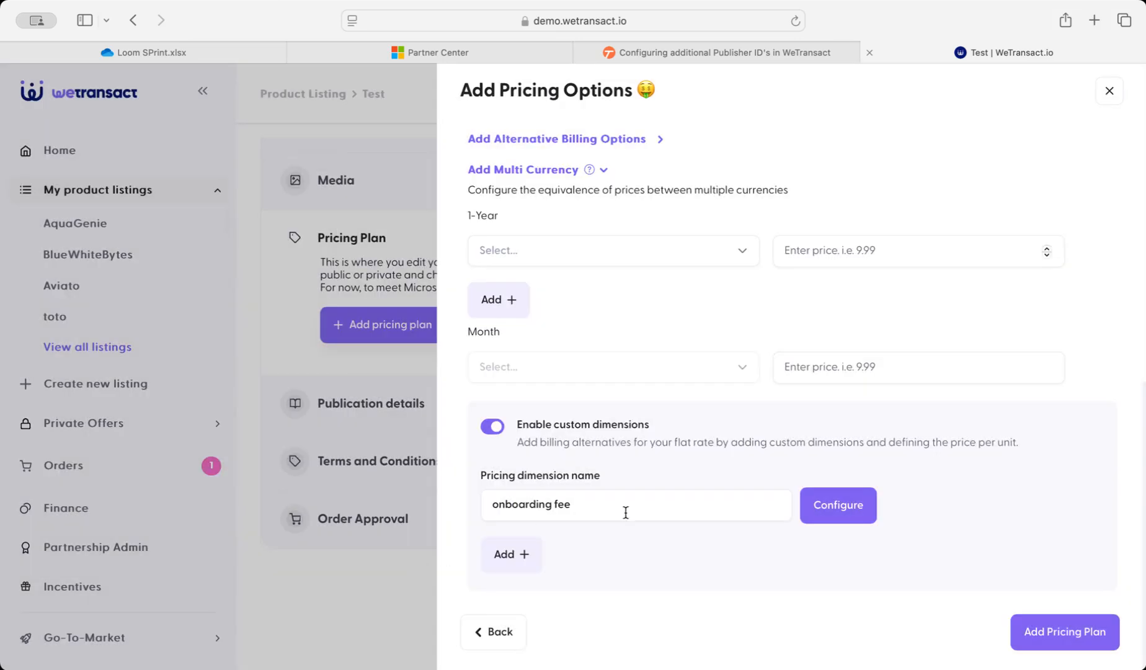
left_click(1046, 628)
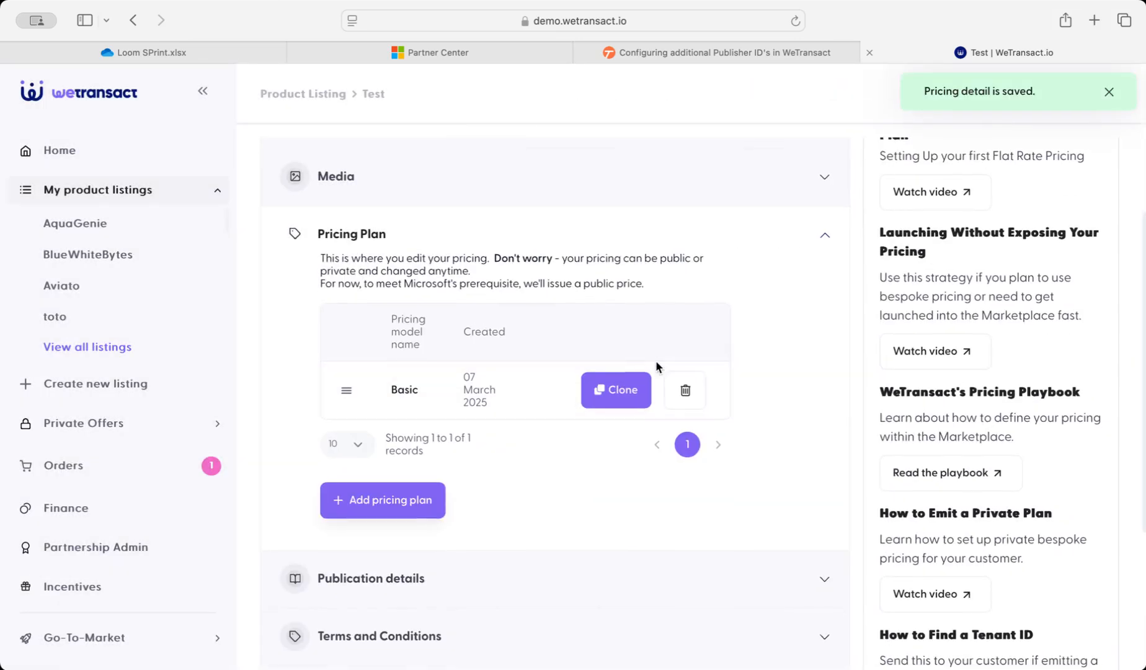
Open the listing's publication details and view the publisher location and Subscription ID fields without entering an ID
scroll(655, 362, "down", 3)
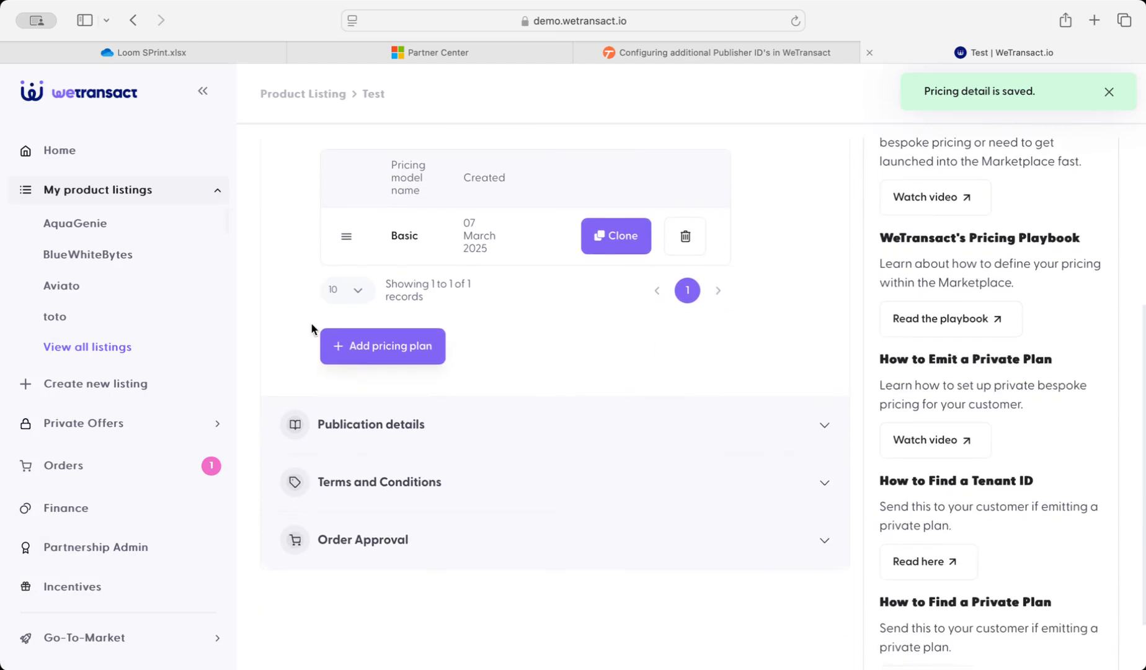
left_click(340, 444)
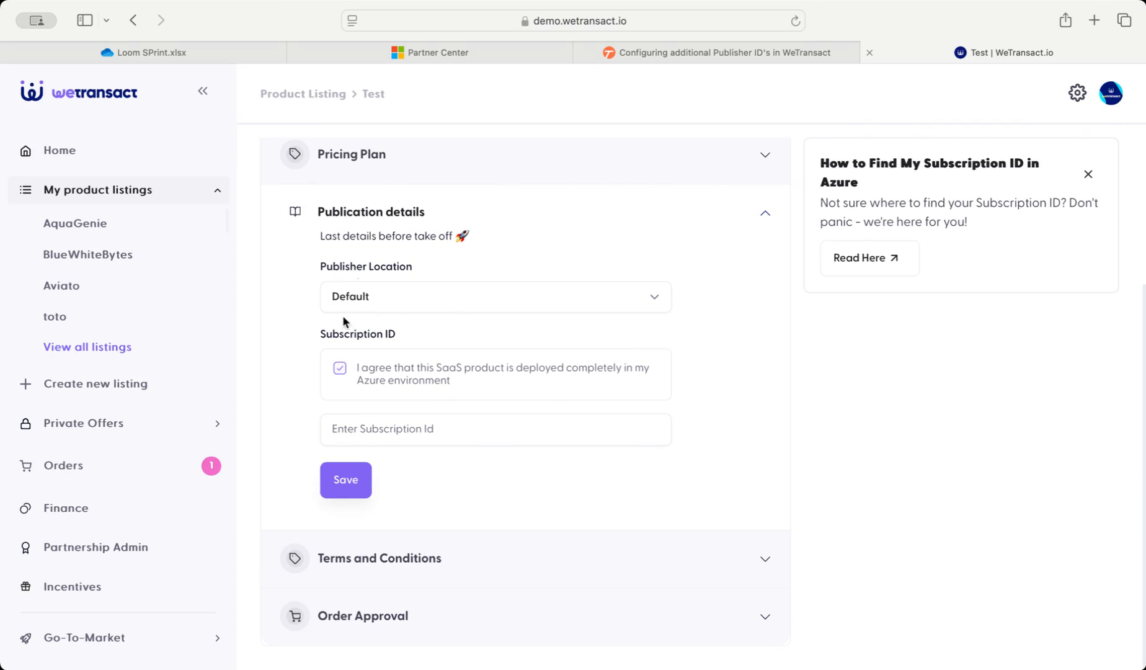
left_click(464, 428)
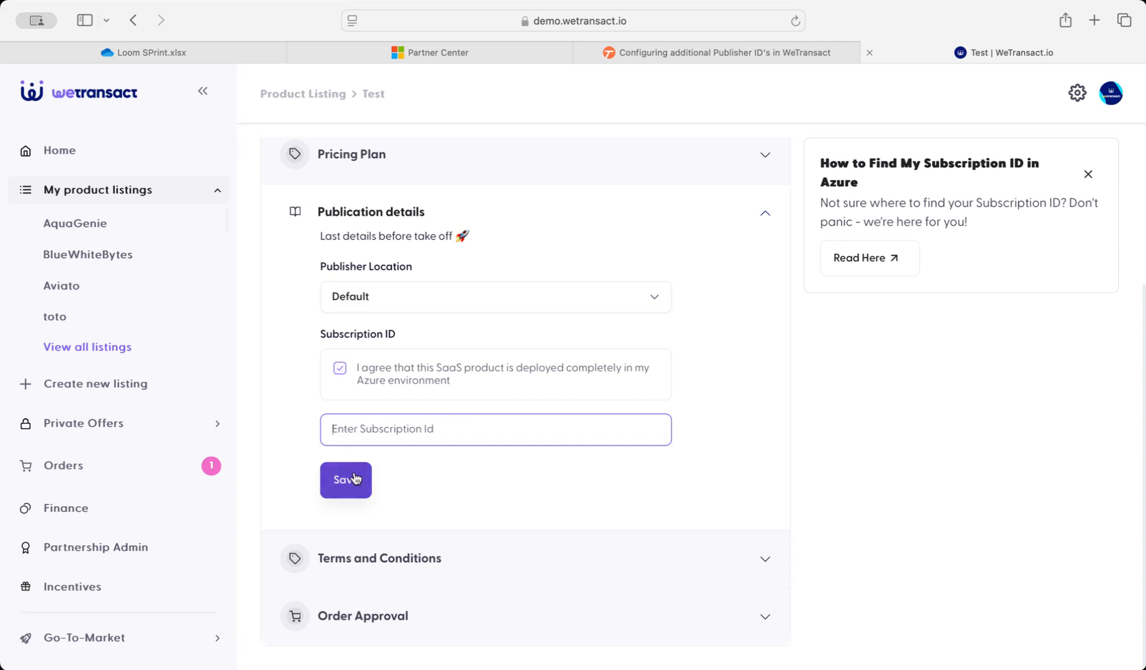
Open the terms and conditions choices and review the Cloud Contracts 365 and existing-terms options, returning to the choices
left_click(540, 568)
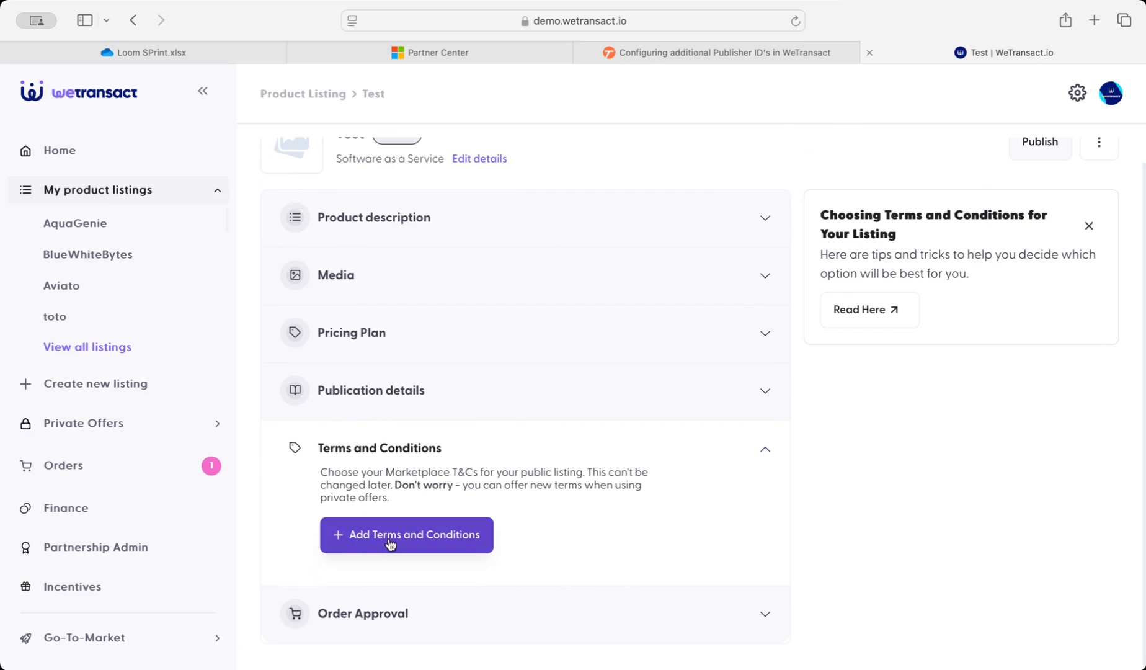
left_click(449, 537)
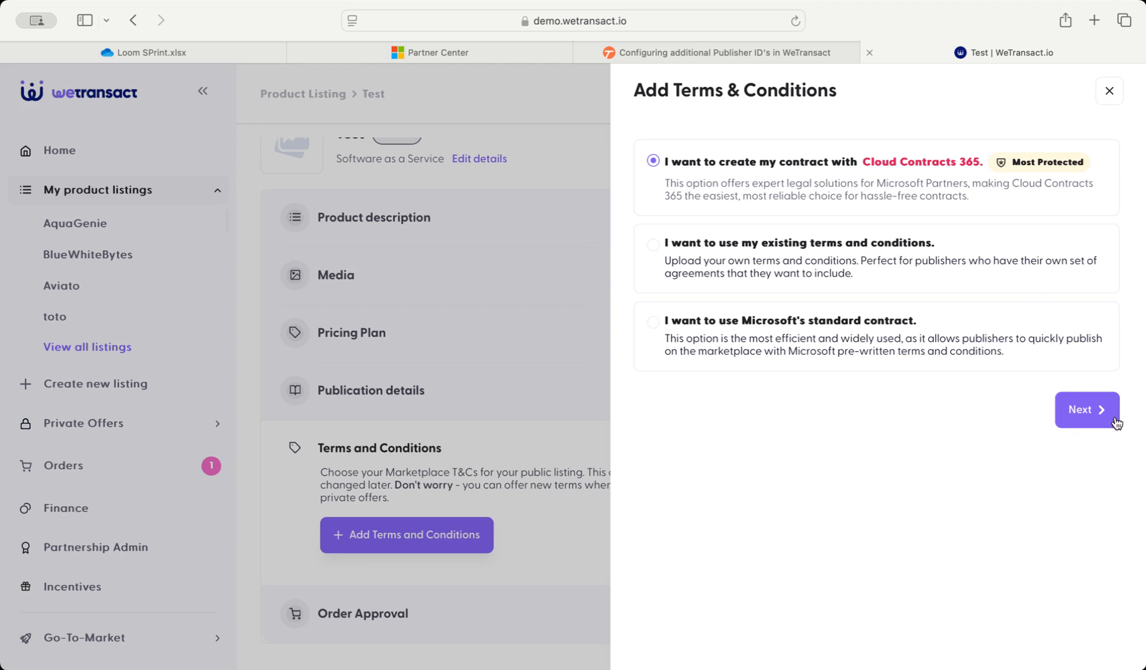
left_click(1096, 411)
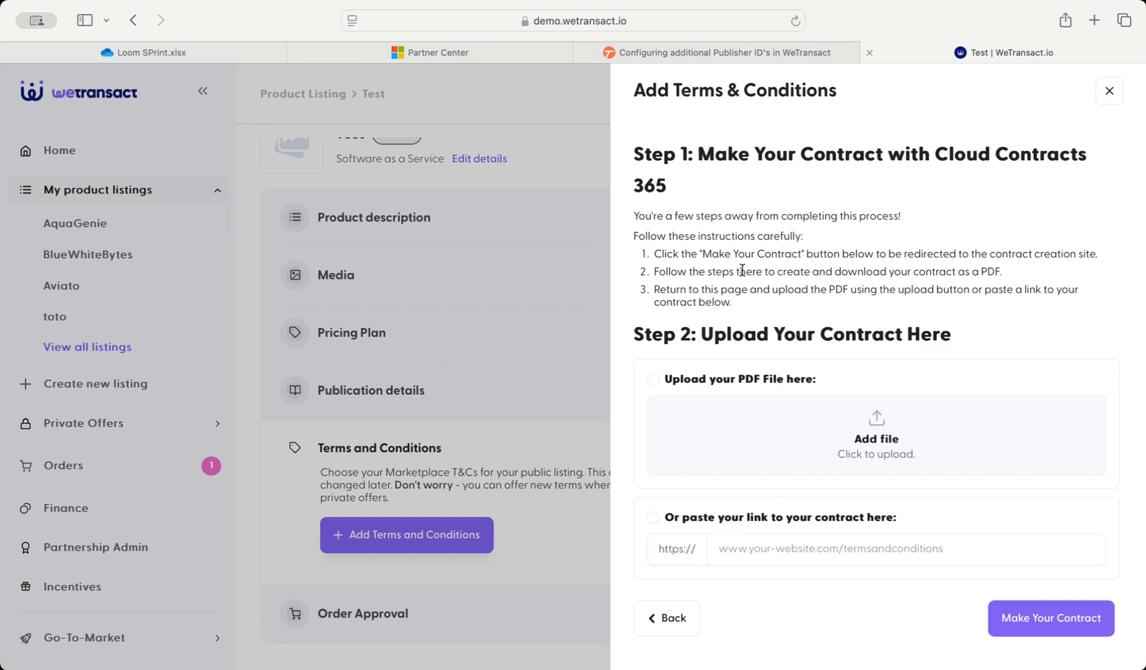
left_click(666, 618)
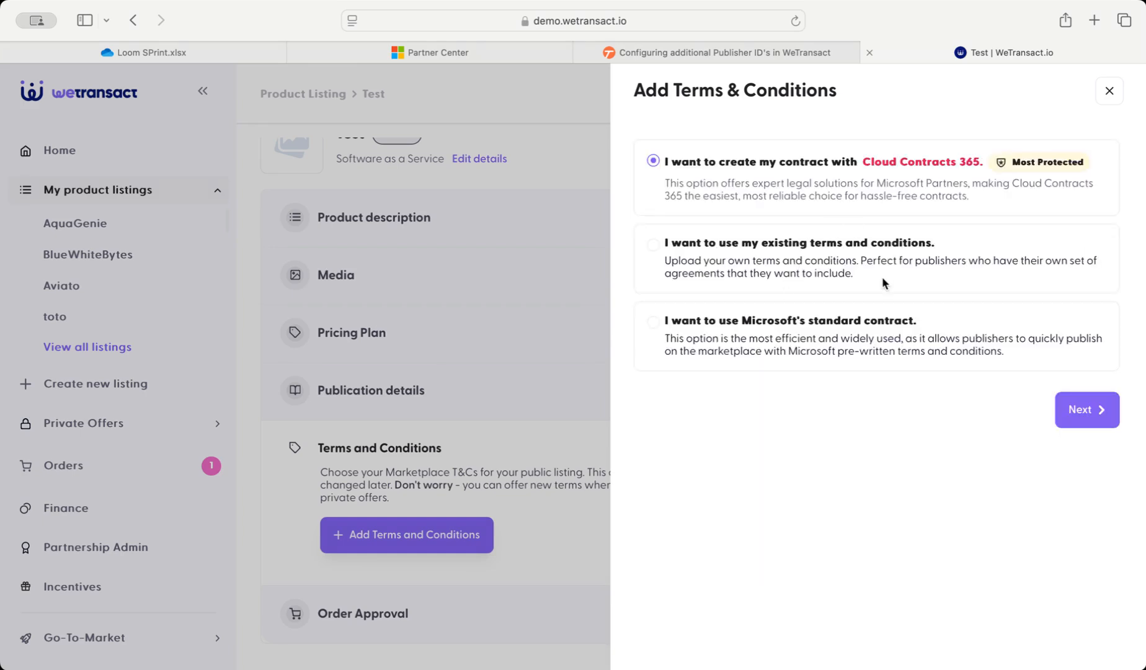
left_click(803, 268)
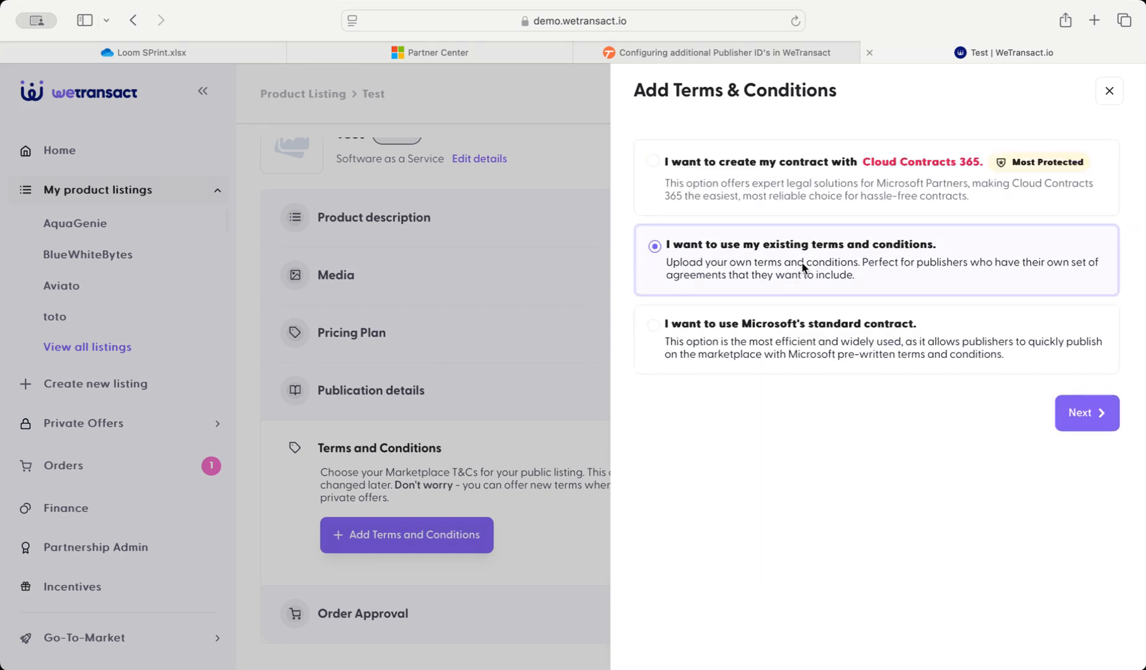
left_click(1090, 417)
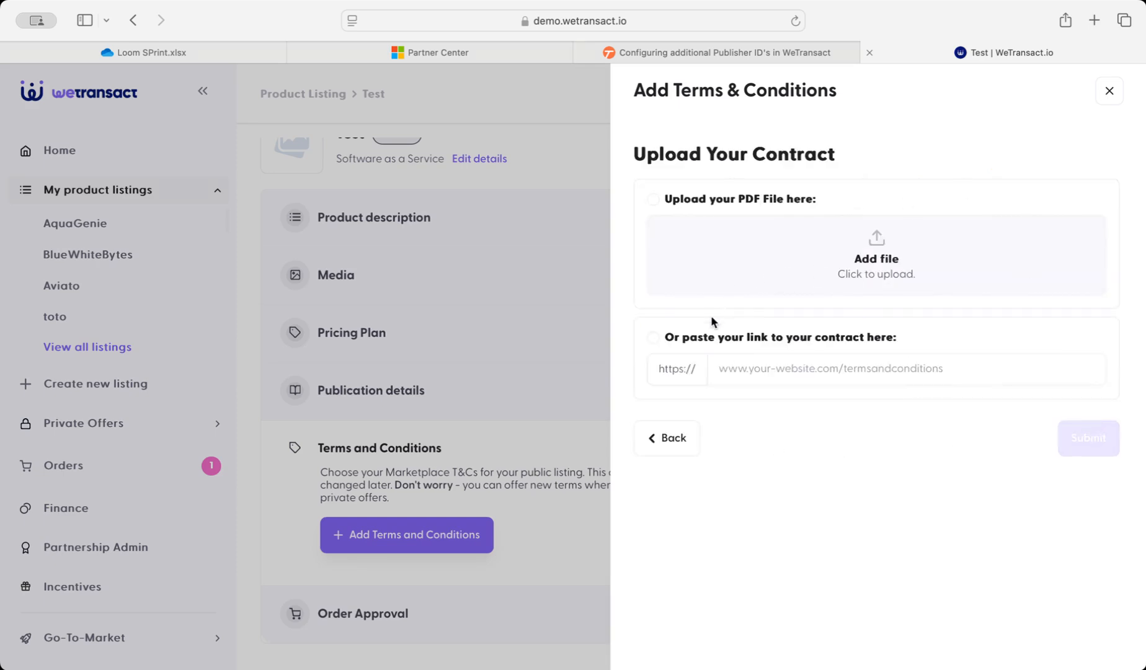
left_click(675, 435)
Choose Microsoft's standard contract, view the variant with modifications, and submit the unmodified standard contract as the listing's terms
left_click(827, 333)
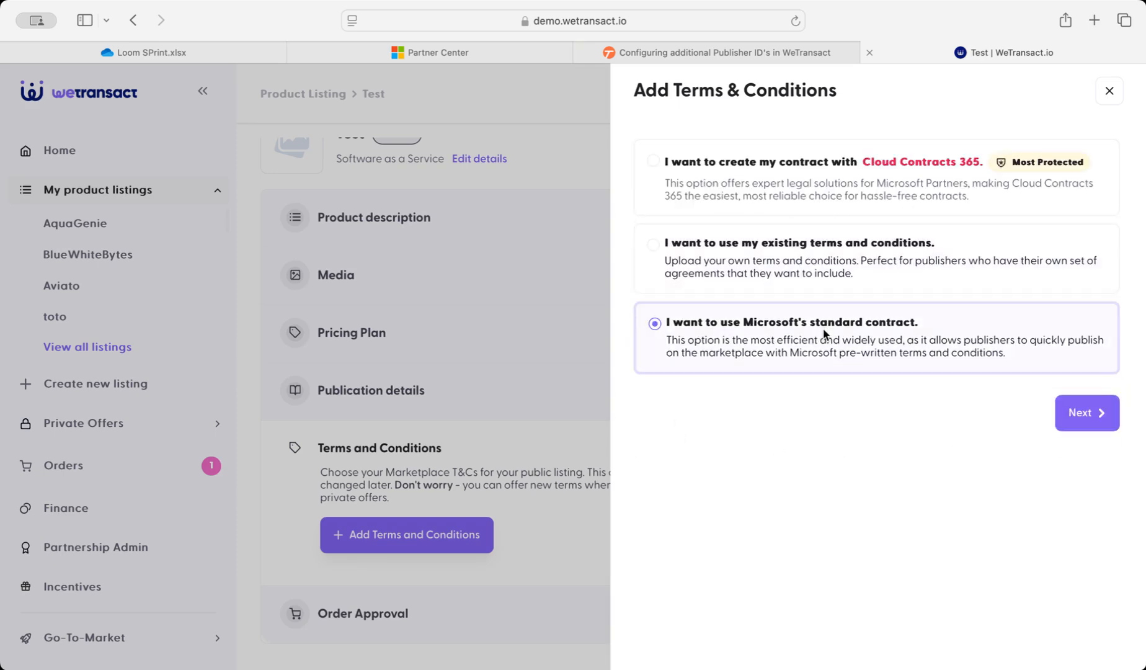
left_click(1105, 418)
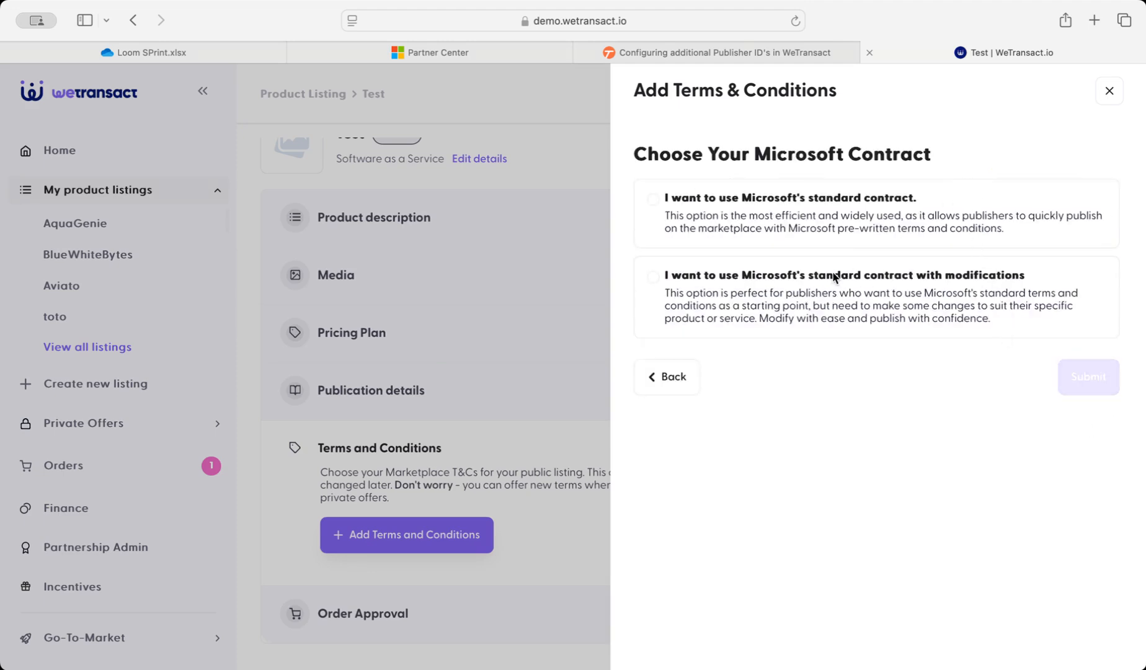
left_click(923, 299)
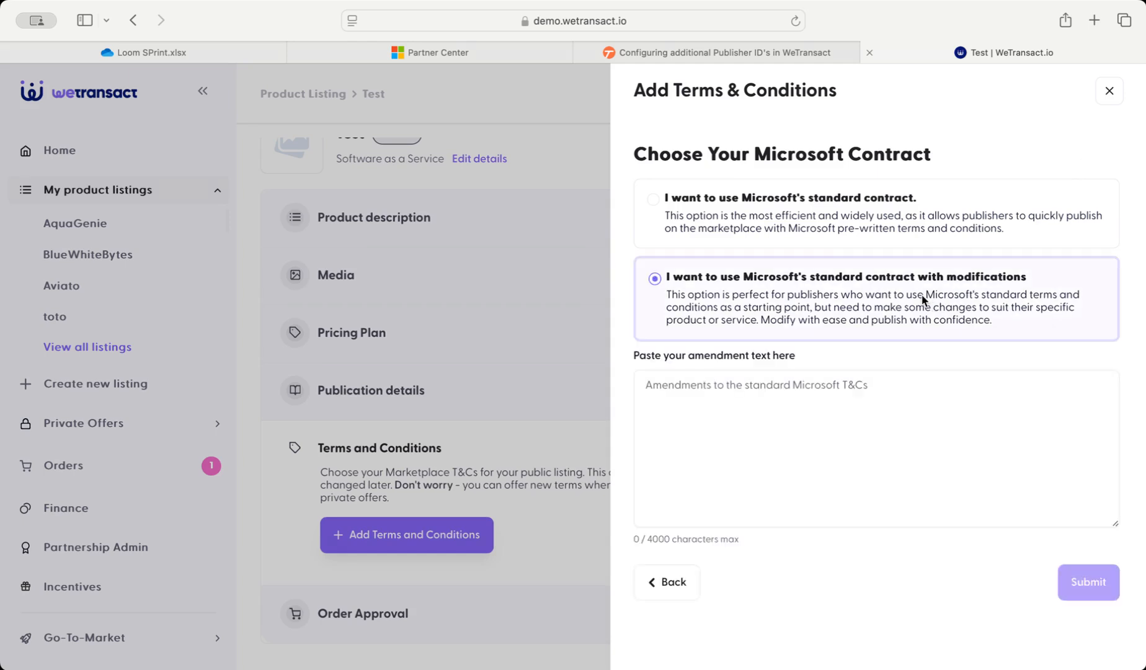
left_click(792, 399)
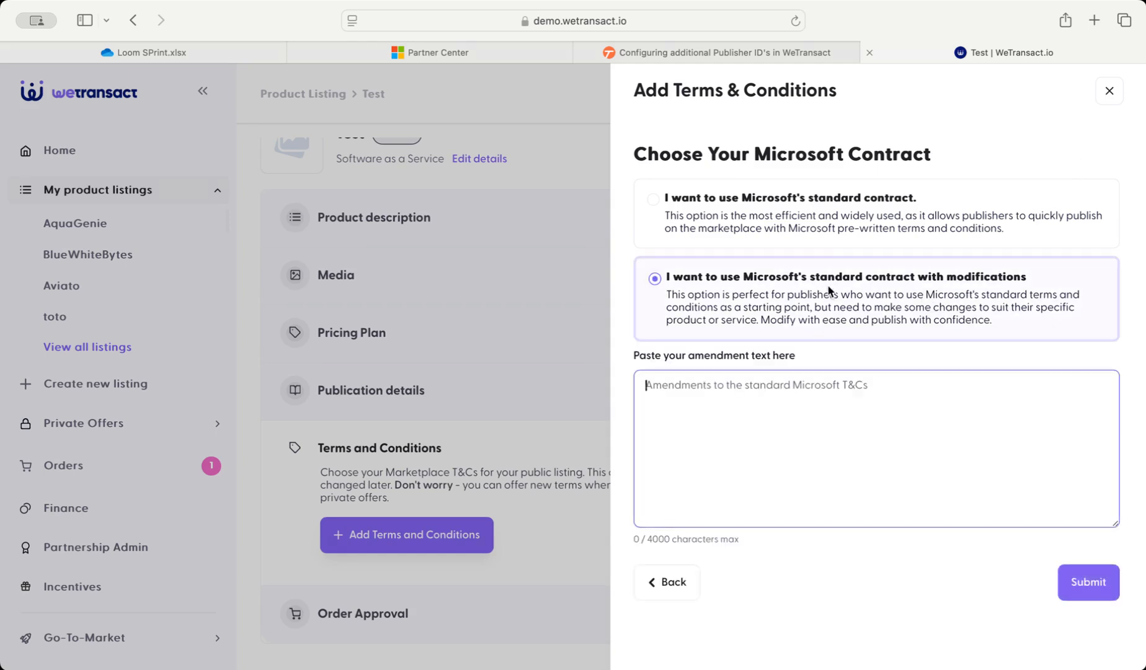
left_click(891, 230)
left_click(1099, 379)
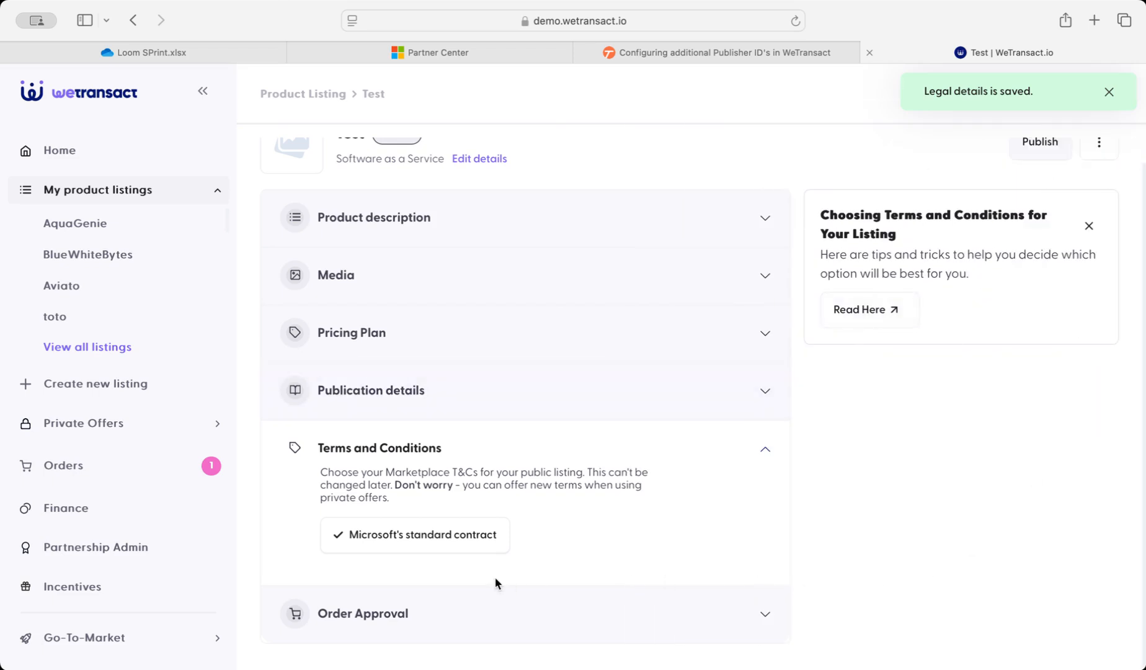
Open the order approval settings and save them with automatic approval of new orders left off
left_click(364, 610)
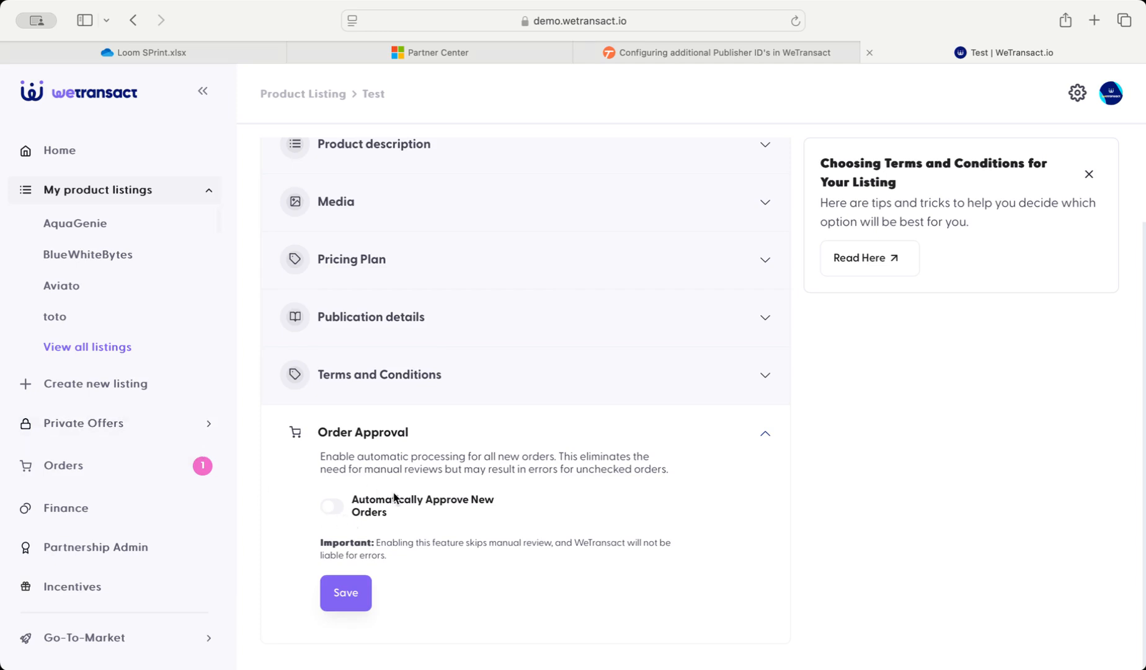
left_click(349, 599)
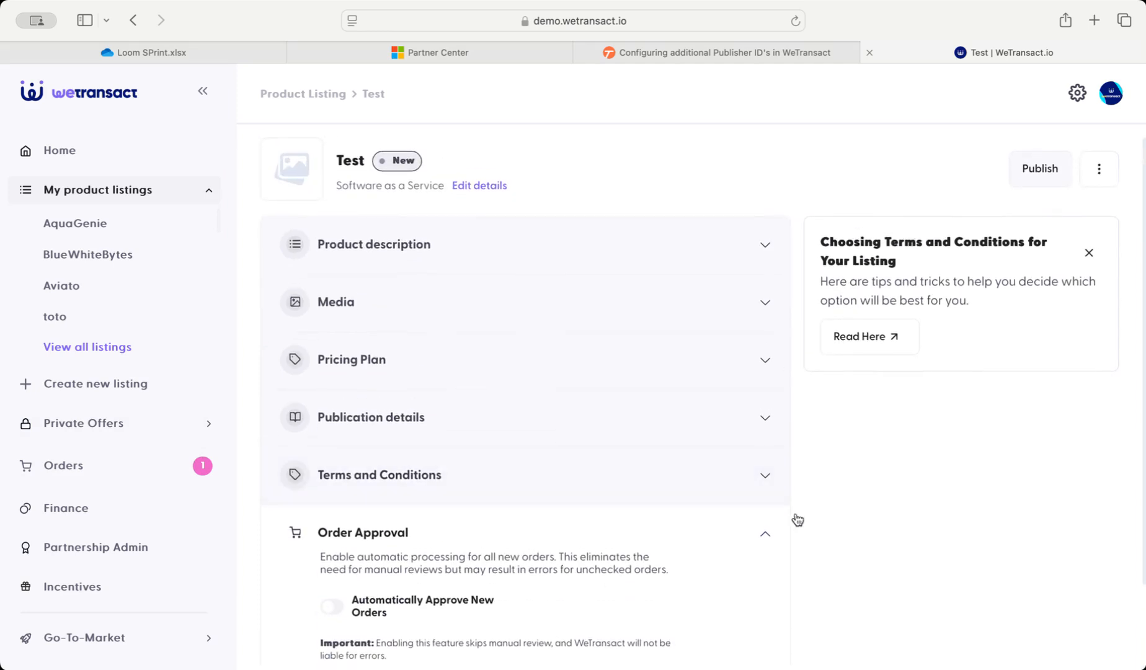